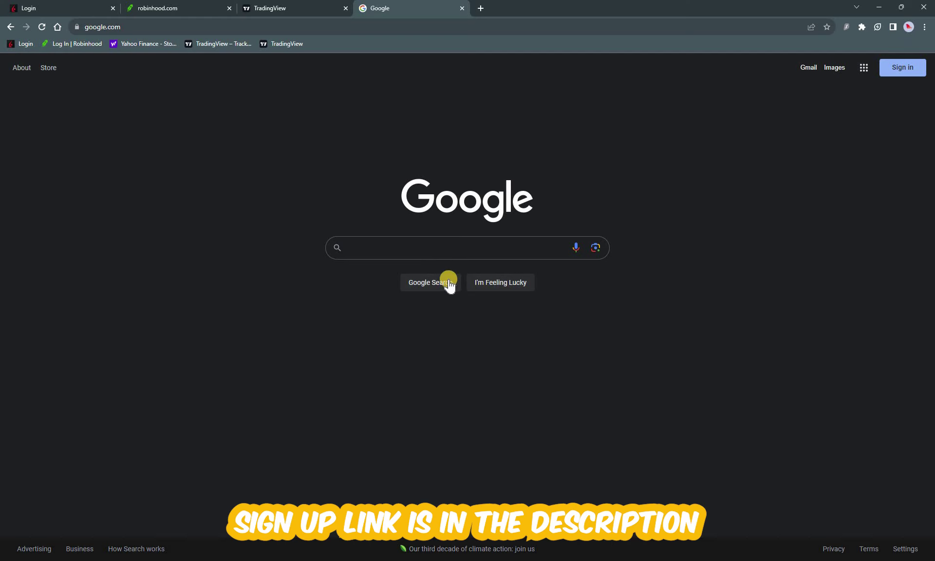
Step: Search Google for 'tiktok shop seller center uk' and open the Become A UK Seller result
{"action": "left_click", "coordinate": [445, 246]}
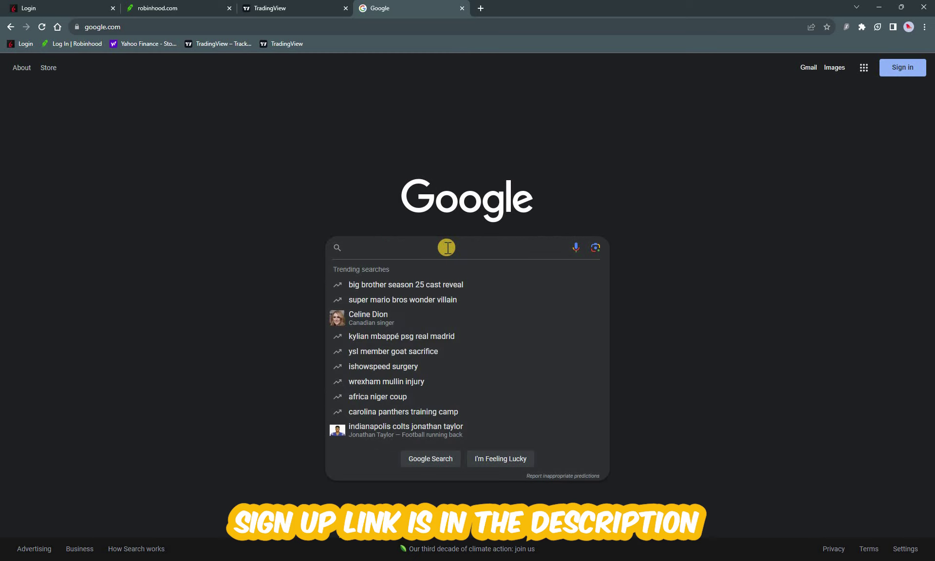
{"action": "type", "text": "tik"}
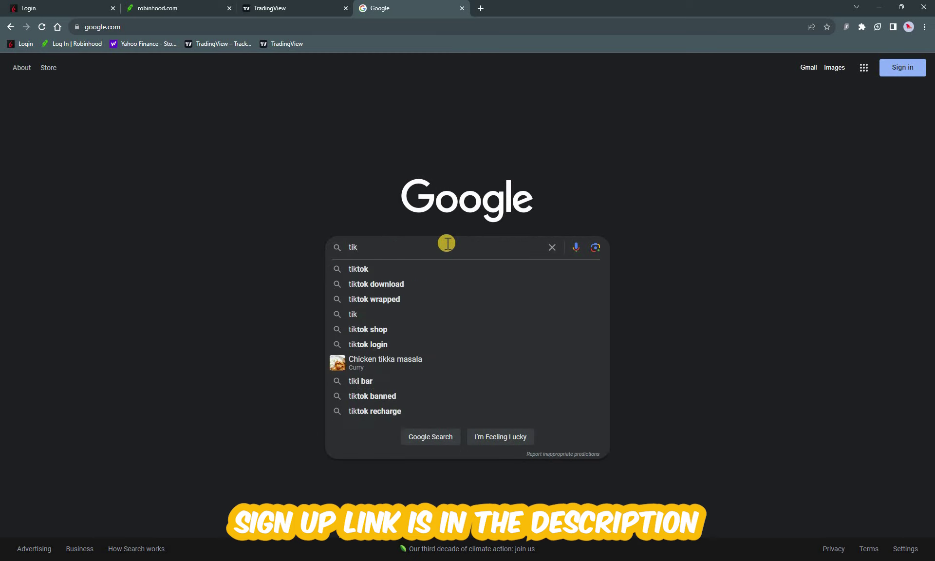
{"action": "type", "text": "tok shop "}
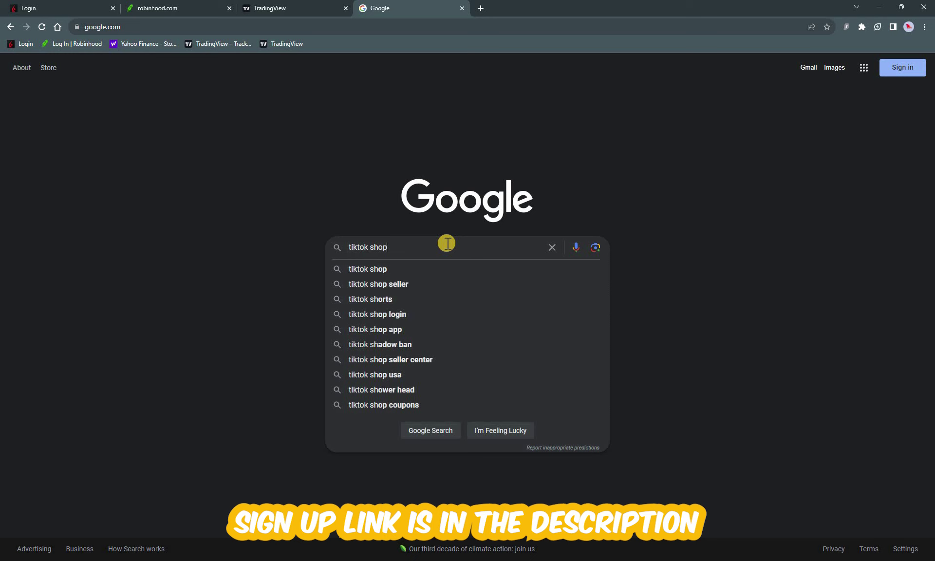
{"action": "type", "text": "seller center"}
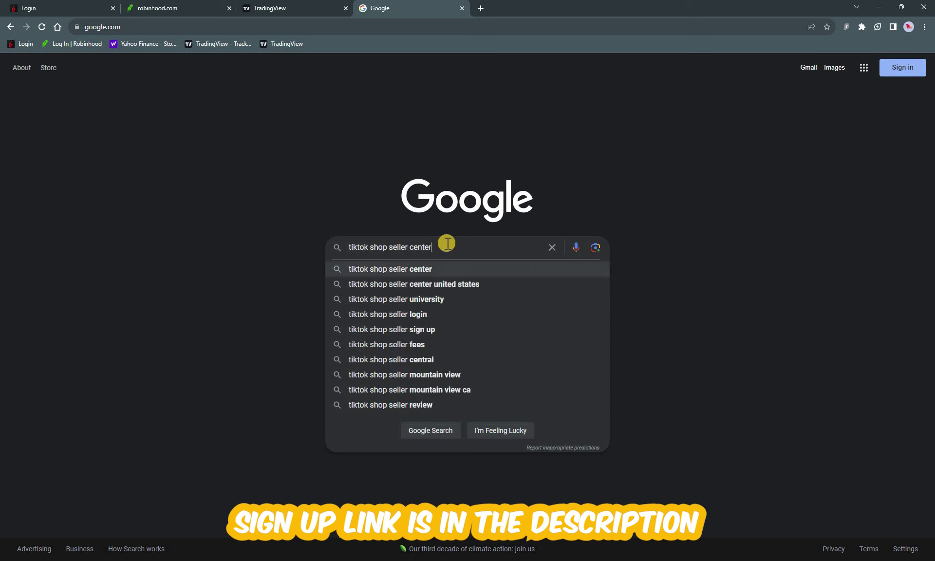
{"action": "key", "text": "Return"}
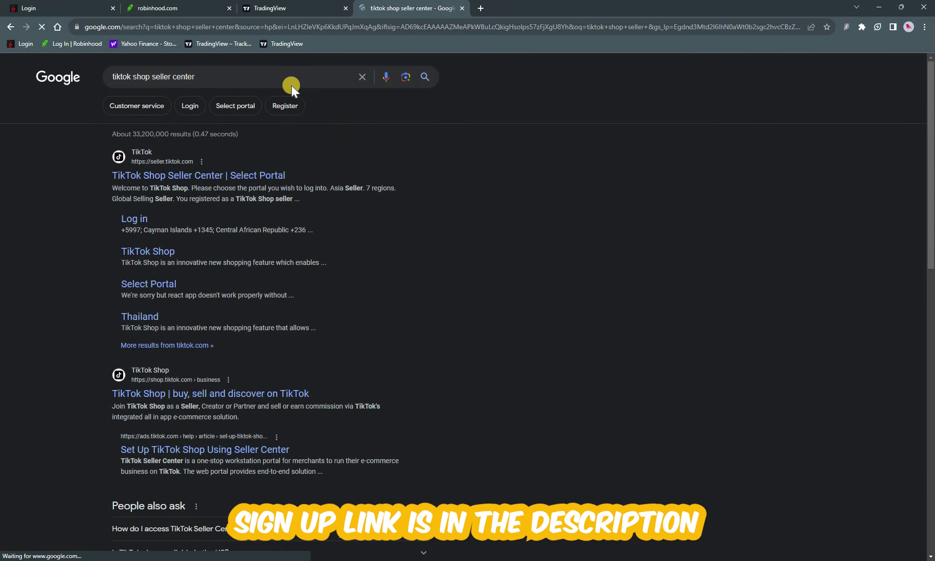
{"action": "left_click", "coordinate": [318, 71]}
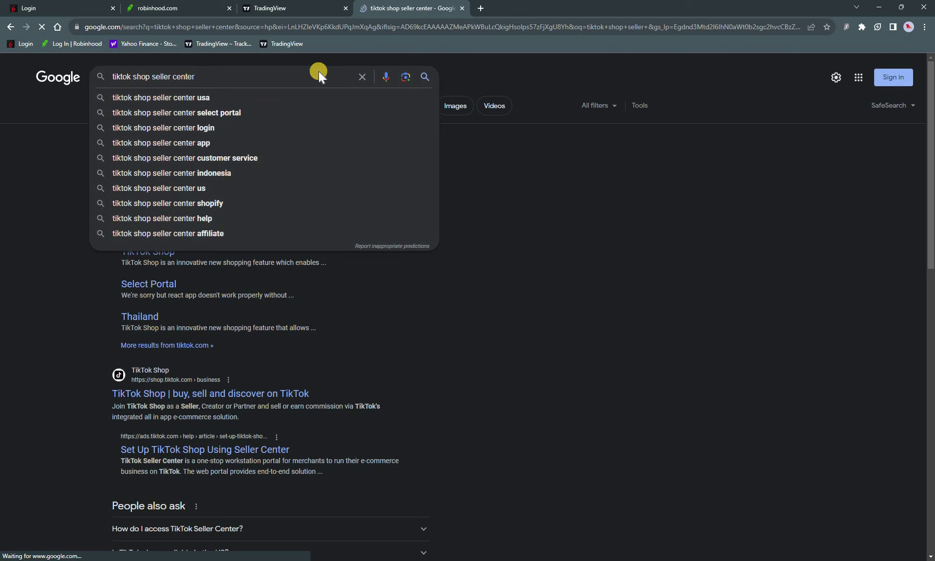
{"action": "type", "text": "uk"}
{"action": "key", "text": "Return"}
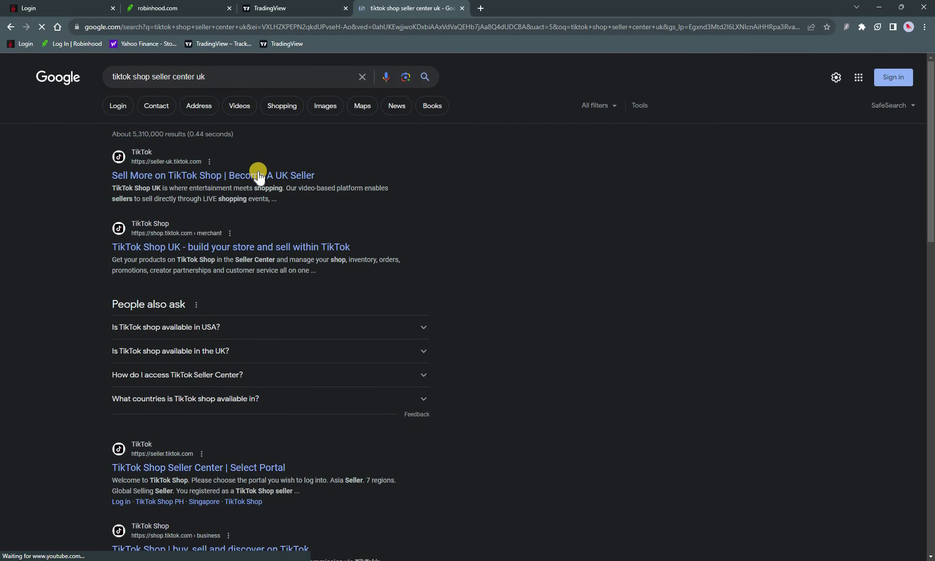
{"action": "left_click", "coordinate": [258, 176]}
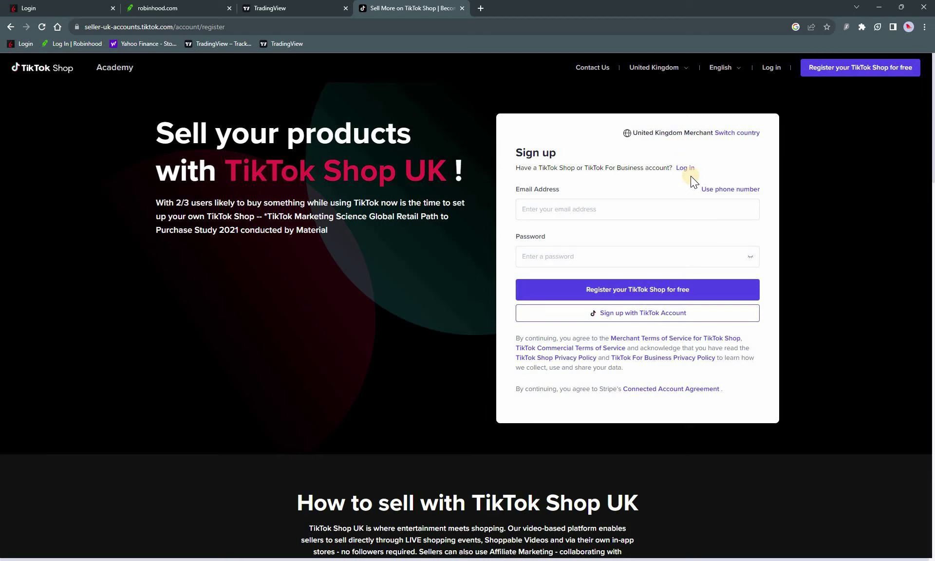
Step: Paste the saved email address into the sign-up form and request a verification code
{"action": "left_click", "coordinate": [561, 209]}
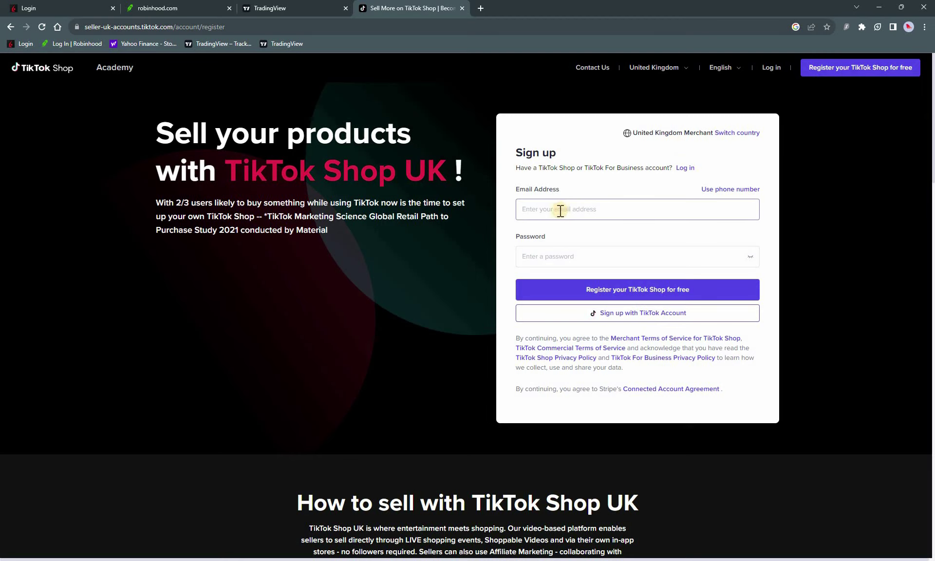
{"action": "left_click", "coordinate": [659, 245]}
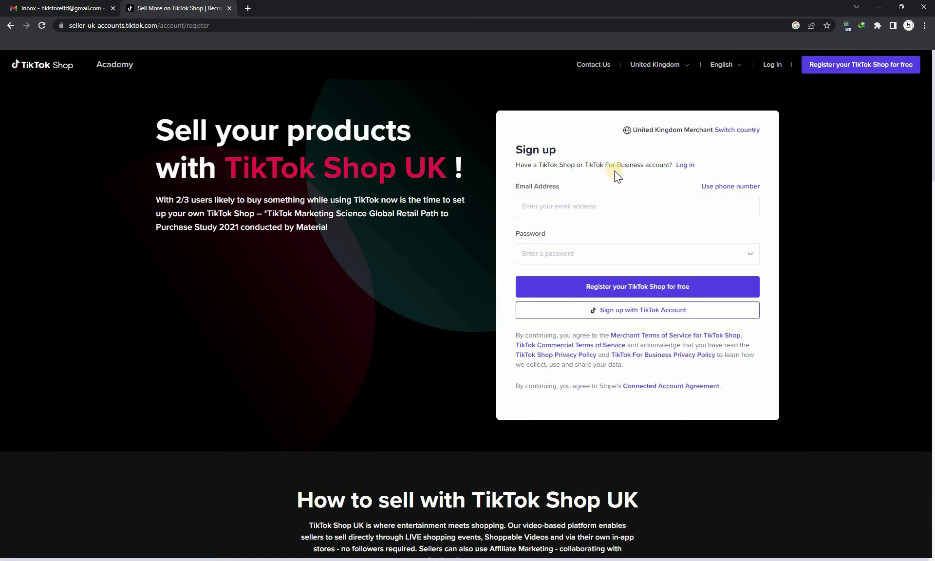
{"action": "left_click", "coordinate": [565, 206]}
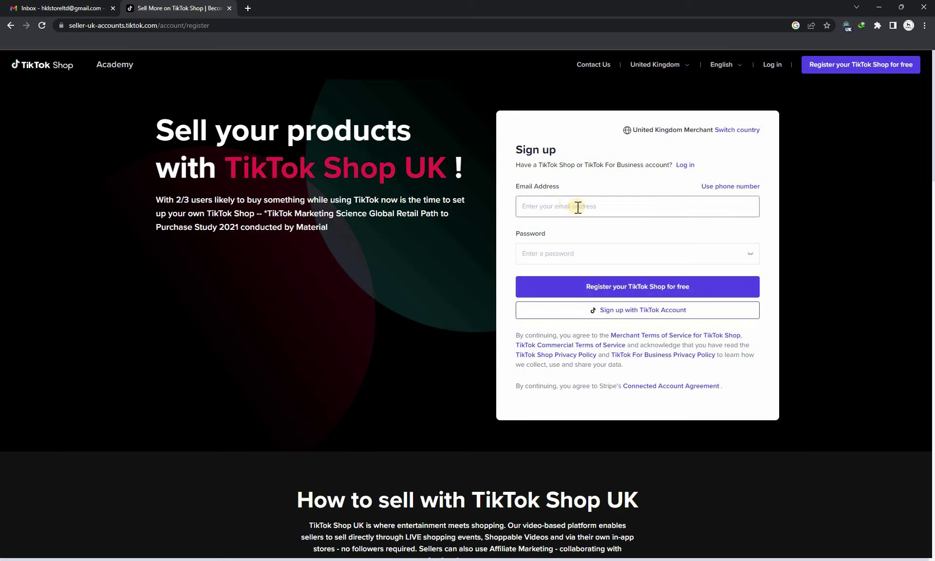
{"action": "left_click", "coordinate": [616, 206]}
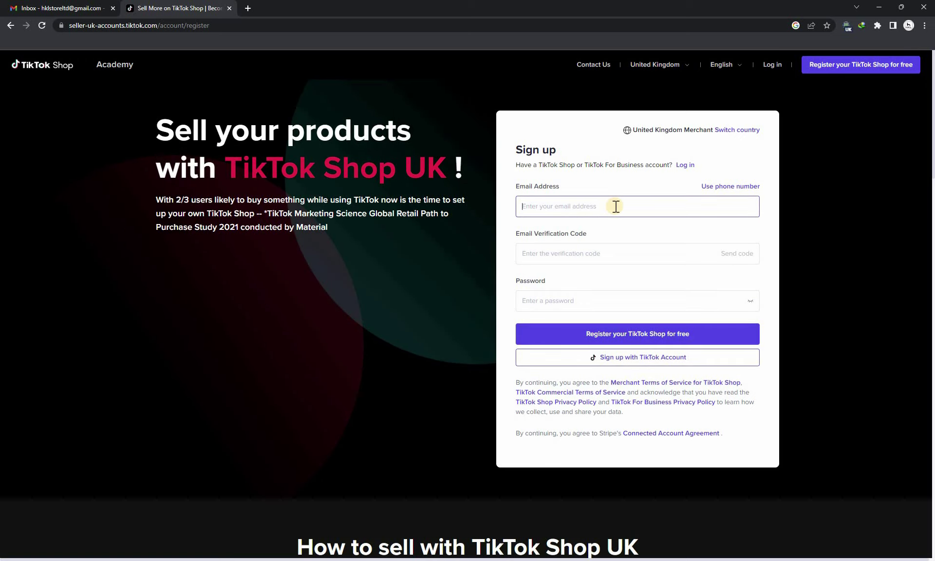
{"action": "key", "text": "ctrl+v"}
{"action": "left_click", "coordinate": [633, 250]}
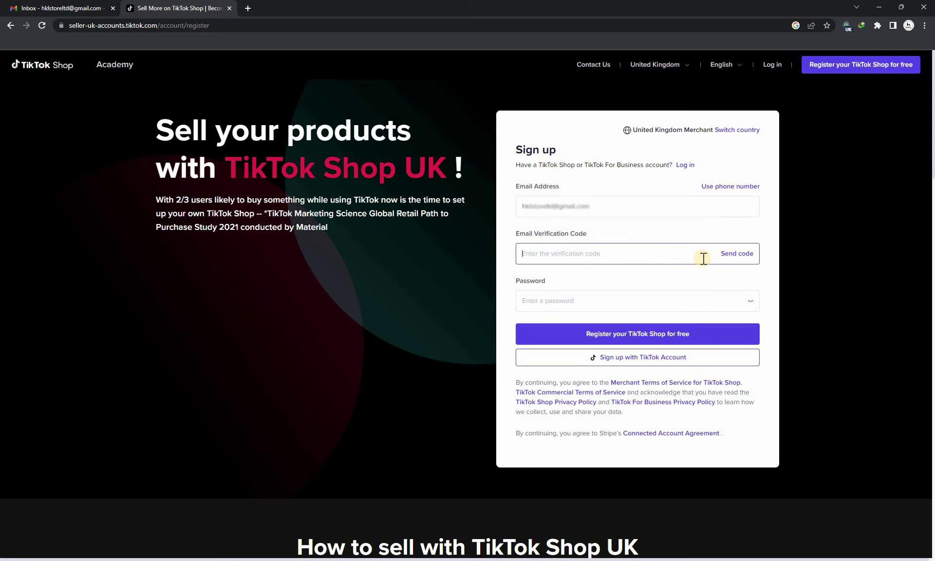
{"action": "left_click", "coordinate": [733, 254]}
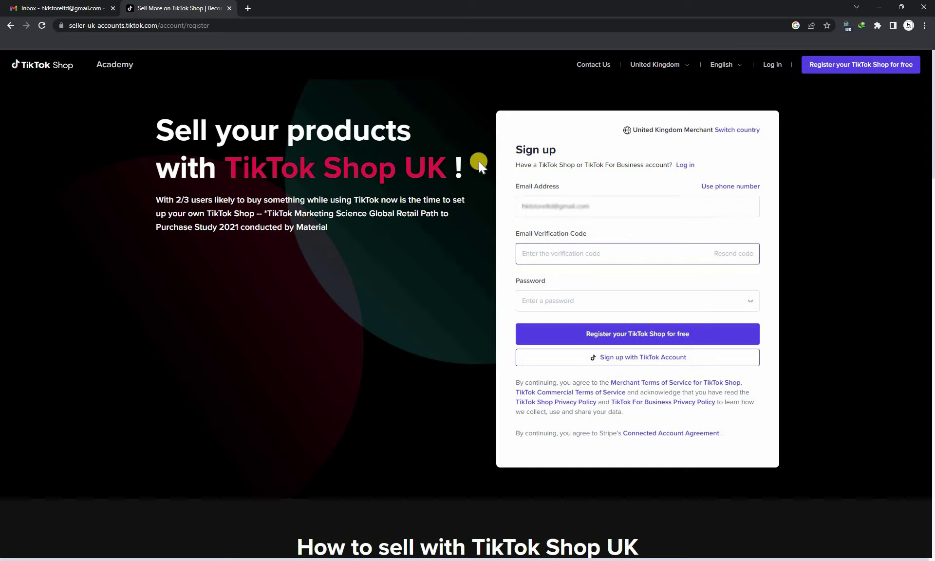
{"action": "left_click", "coordinate": [30, 8]}
Step: Match the yellow and brown 't' shapes in the captcha, then open the TikTok code email in Gmail
{"action": "left_click", "coordinate": [166, 7]}
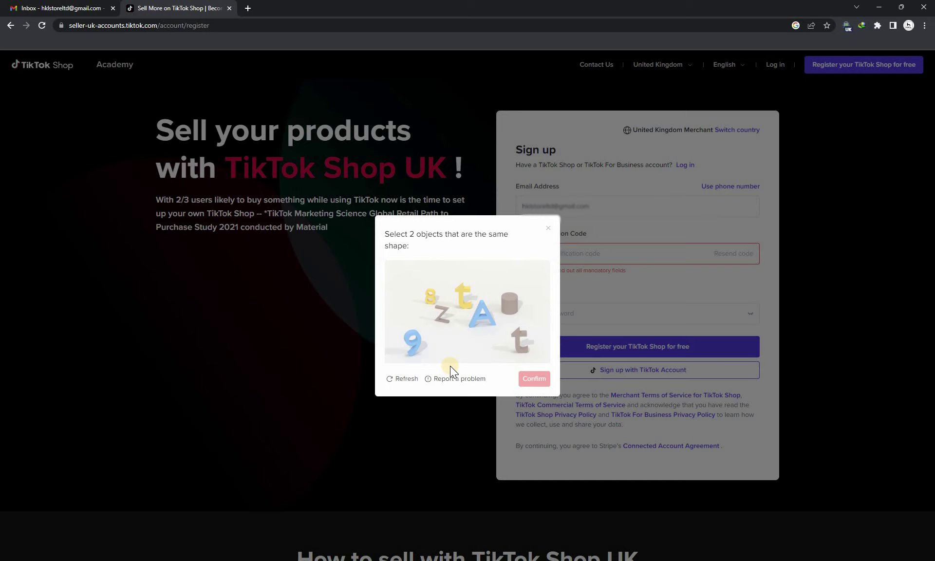
{"action": "left_click", "coordinate": [460, 289]}
{"action": "left_click", "coordinate": [526, 350]}
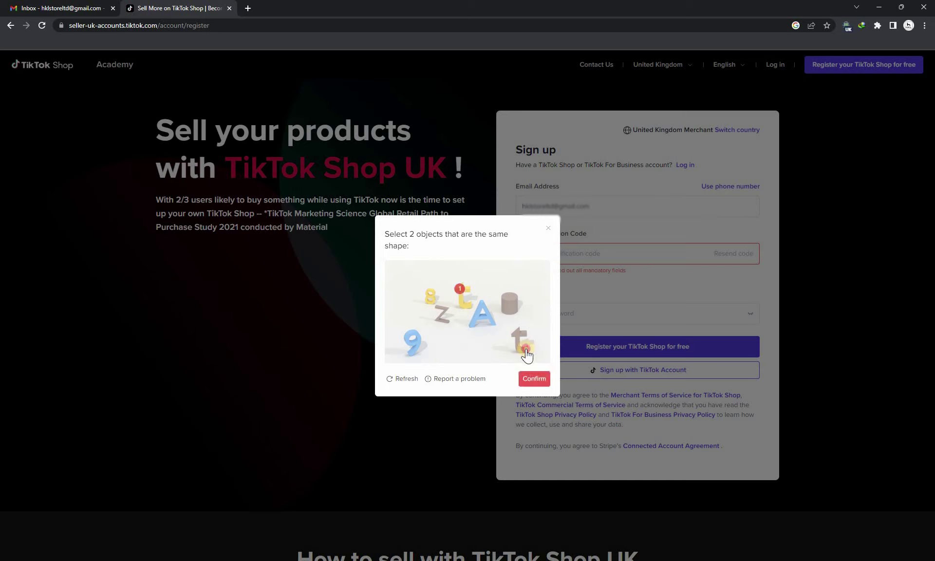
{"action": "left_click", "coordinate": [535, 379]}
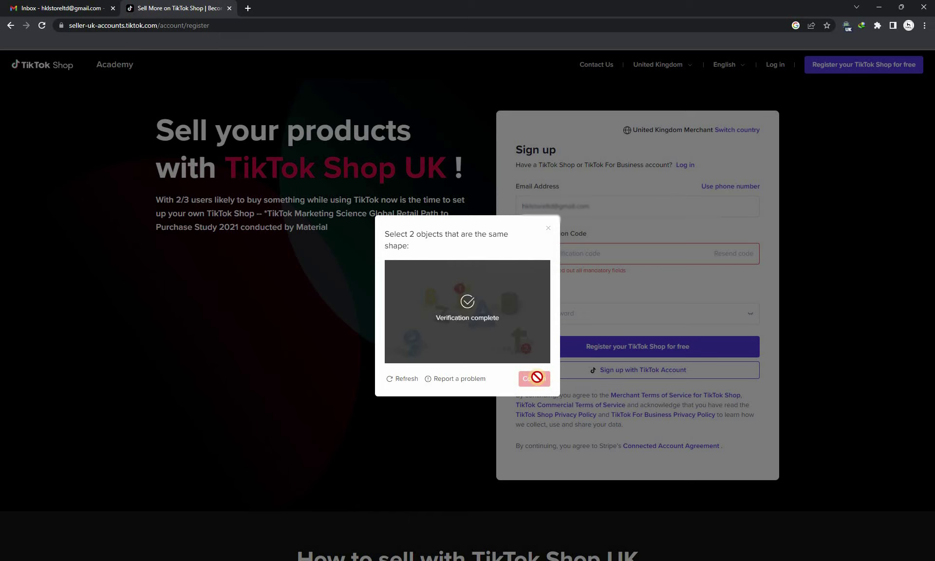
{"action": "key", "text": "ctrl+Tab"}
{"action": "left_click", "coordinate": [365, 140]}
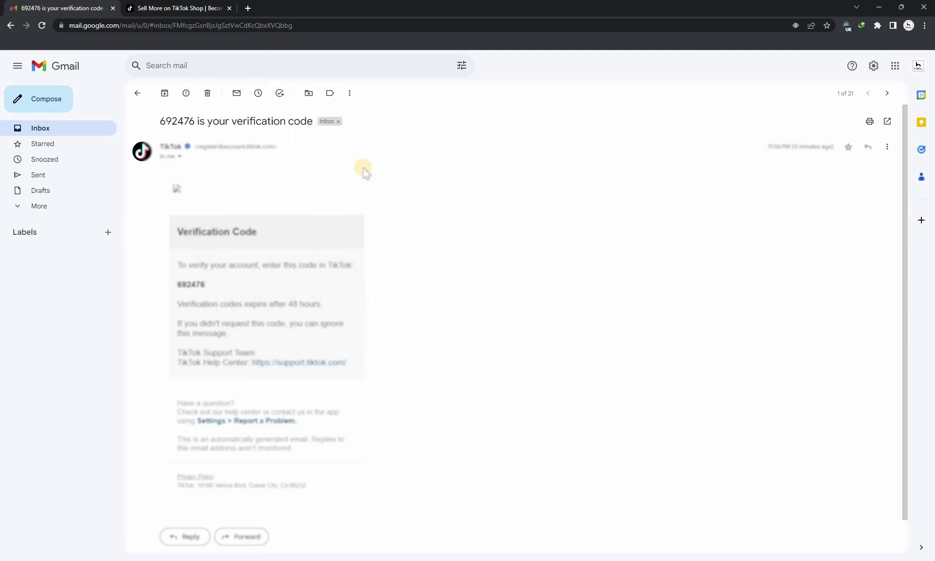
Step: Copy the emailed code into the sign-up form, set an account password and register
{"action": "double_click", "coordinate": [195, 284]}
{"action": "key", "text": "ctrl+c"}
{"action": "left_click", "coordinate": [199, 7]}
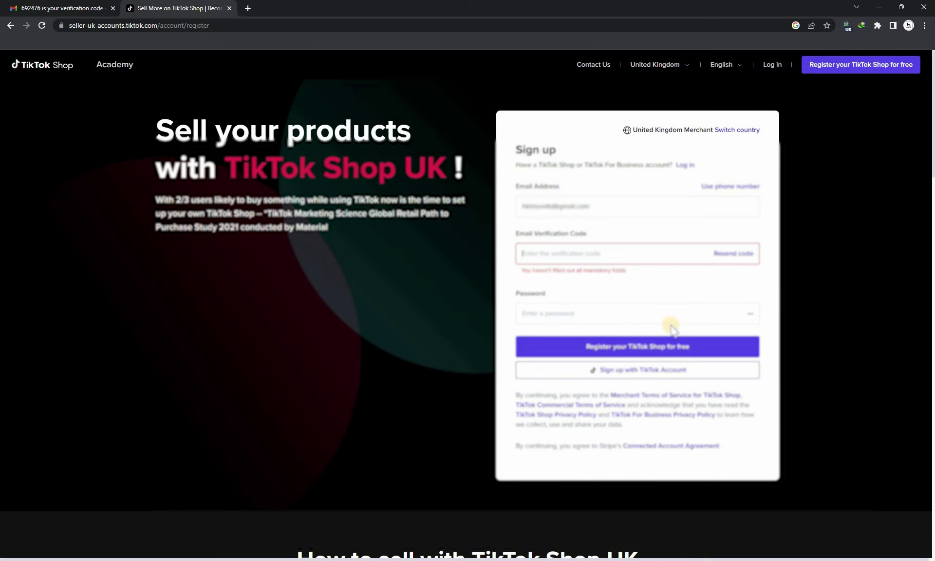
{"action": "key", "text": "ctrl+v"}
{"action": "left_click", "coordinate": [577, 302]}
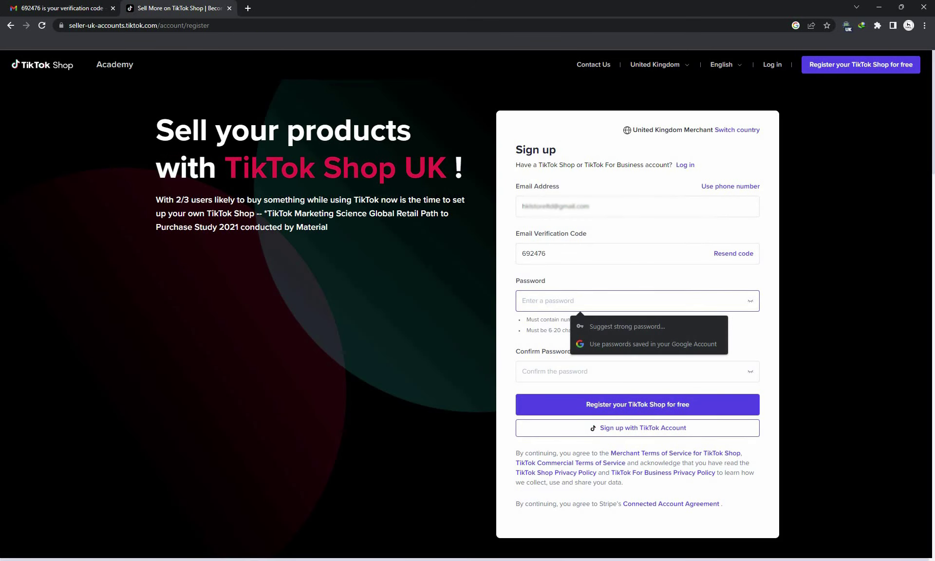
{"action": "left_click", "coordinate": [584, 407]}
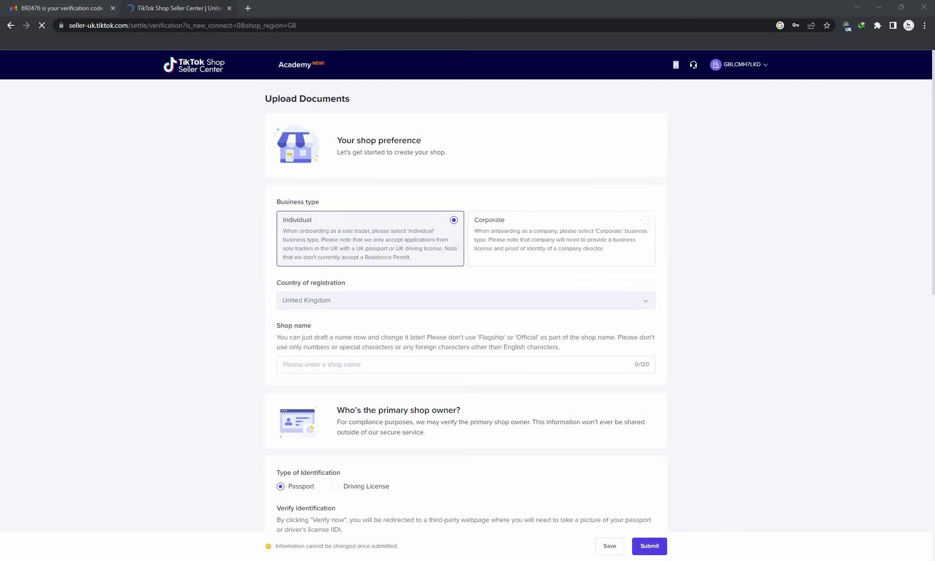
Step: Switch the business type to Corporate, accepting that entered information will be cleared
{"action": "left_click", "coordinate": [210, 277]}
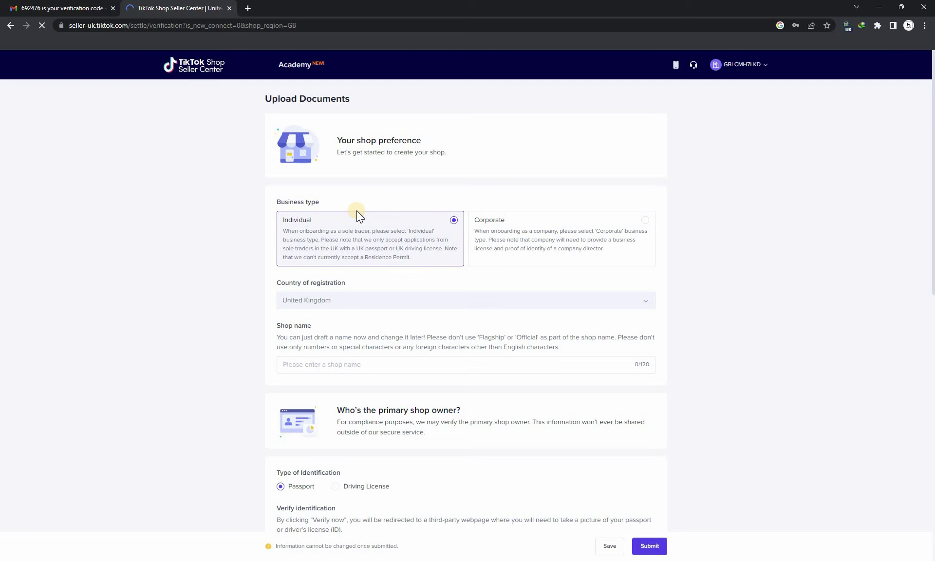
{"action": "left_click", "coordinate": [528, 236]}
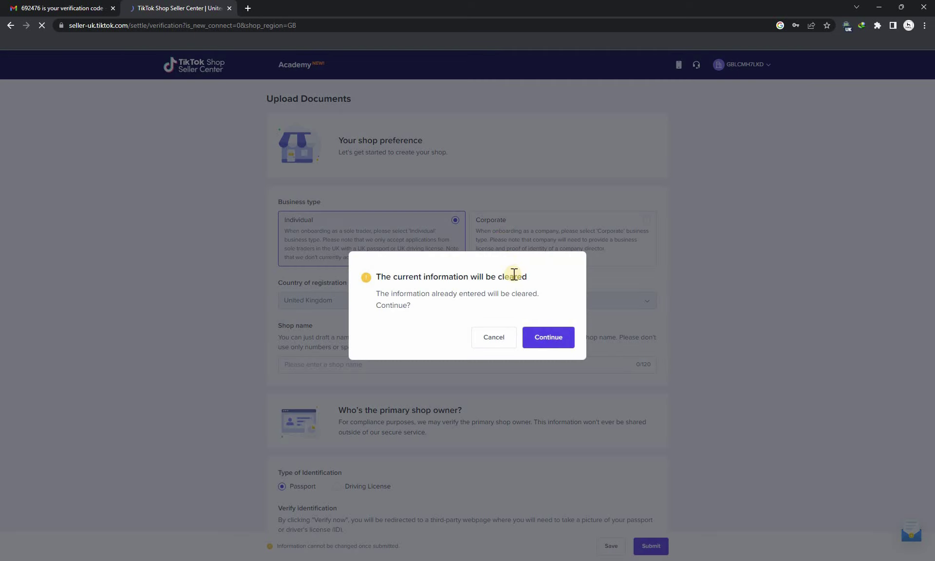
{"action": "left_click", "coordinate": [548, 337]}
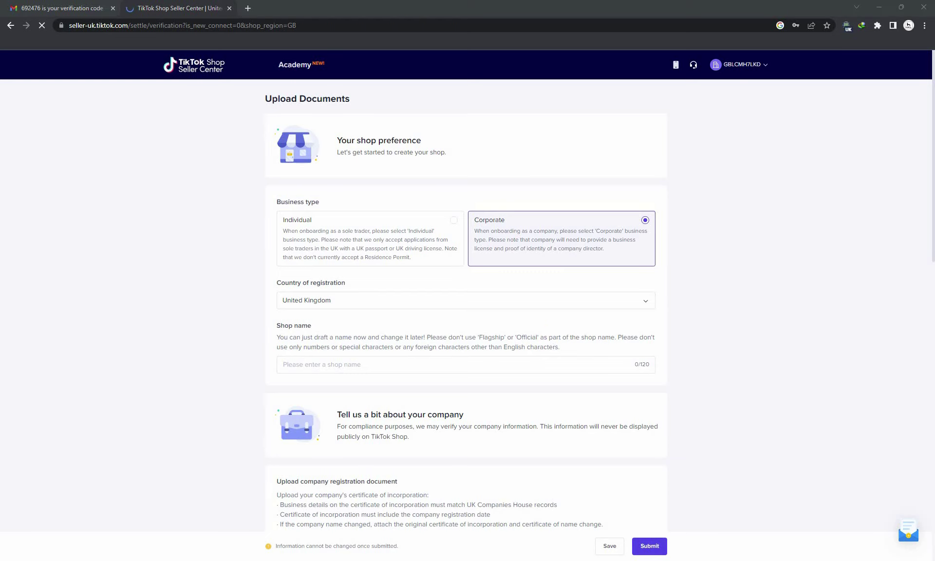
{"action": "left_click_drag", "start_coordinate": [380, 314], "coordinate": [708, 312]}
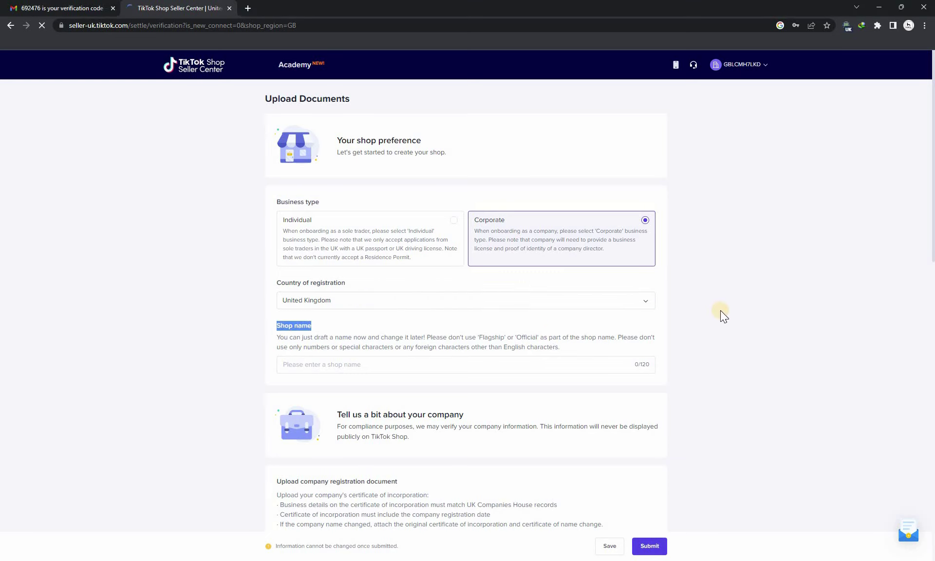
Step: Enter 'HKLE Ltd' as the shop name, declining the browser's save-password prompt
{"action": "left_click", "coordinate": [720, 317]}
{"action": "scroll", "coordinate": [721, 317], "scroll_direction": "down", "scroll_amount": 3}
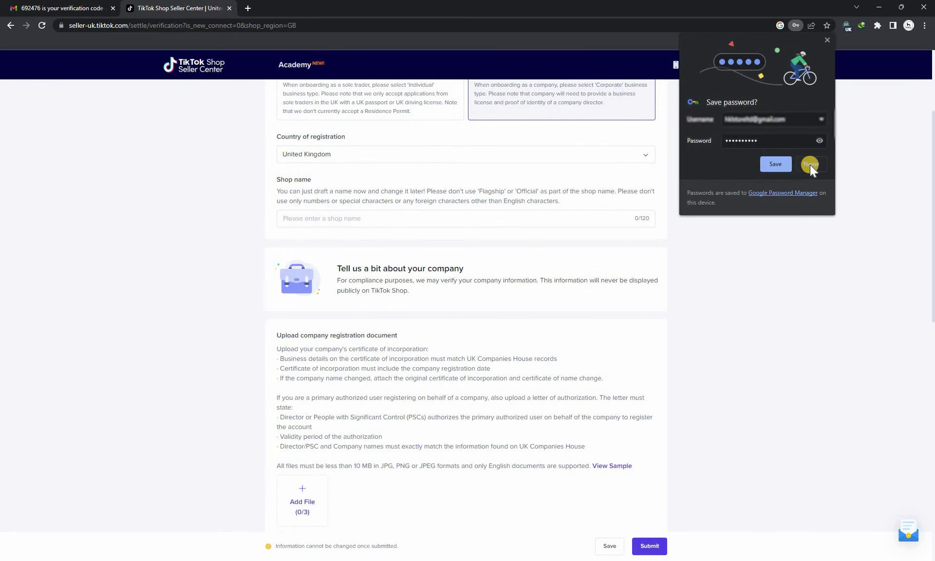
{"action": "left_click", "coordinate": [810, 165]}
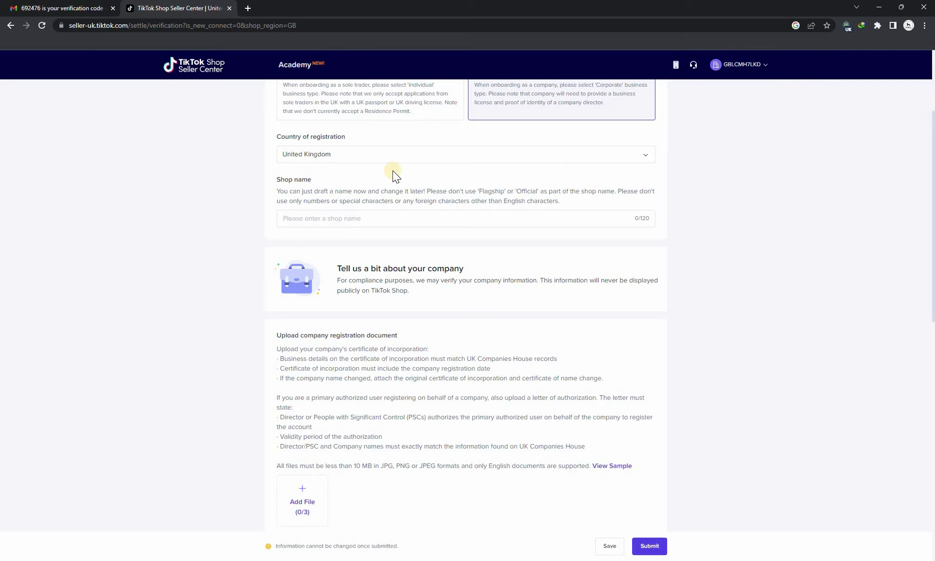
{"action": "left_click", "coordinate": [336, 218]}
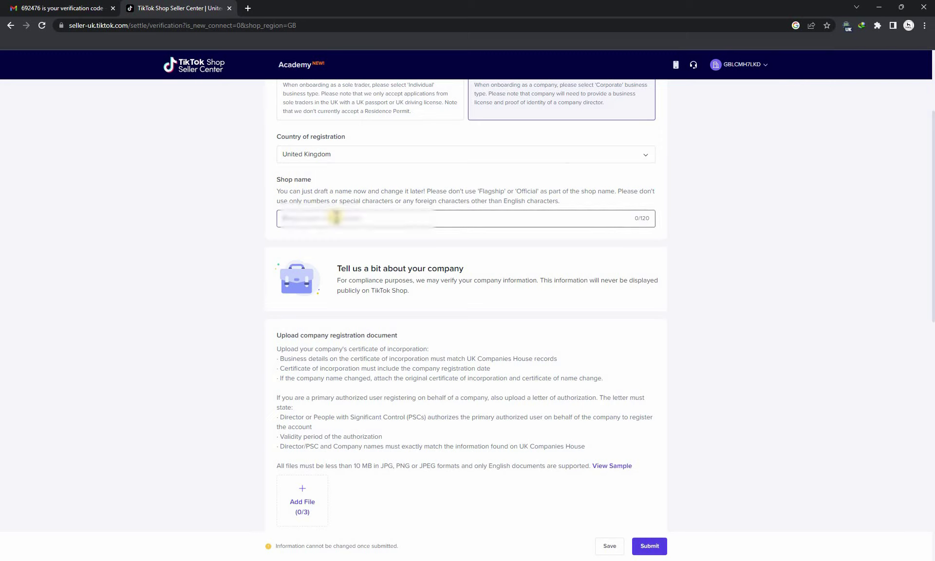
{"action": "type", "text": "HKLE Ltd"}
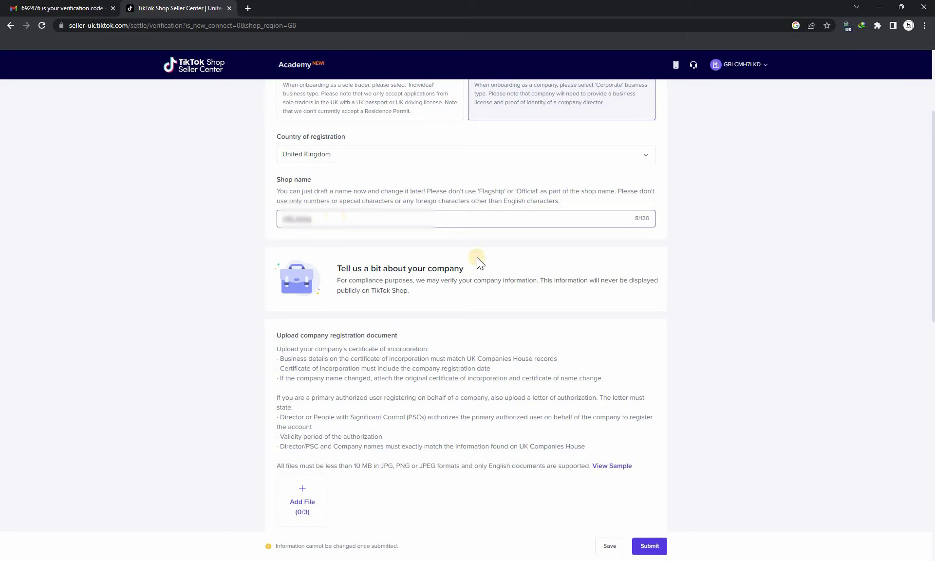
{"action": "left_click", "coordinate": [484, 245]}
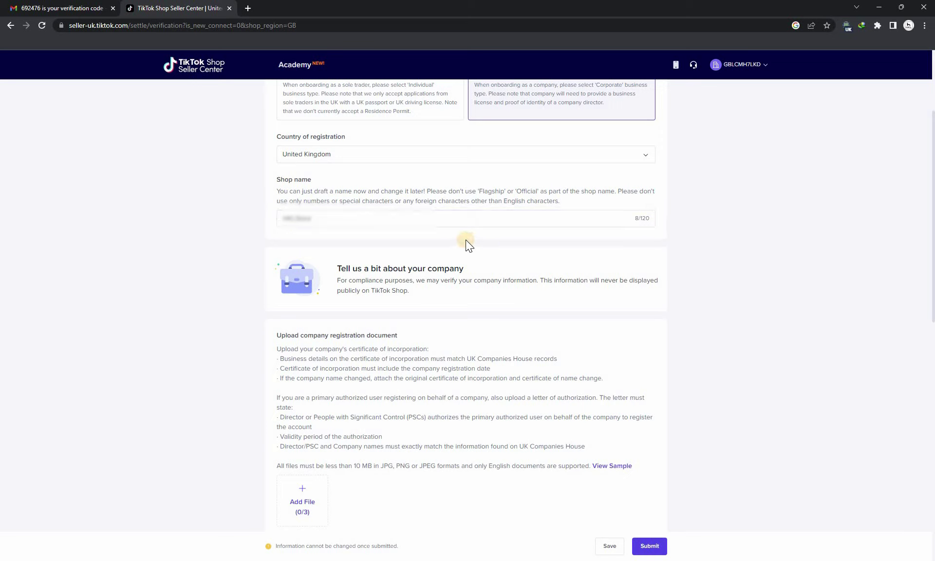
{"action": "left_click", "coordinate": [442, 220]}
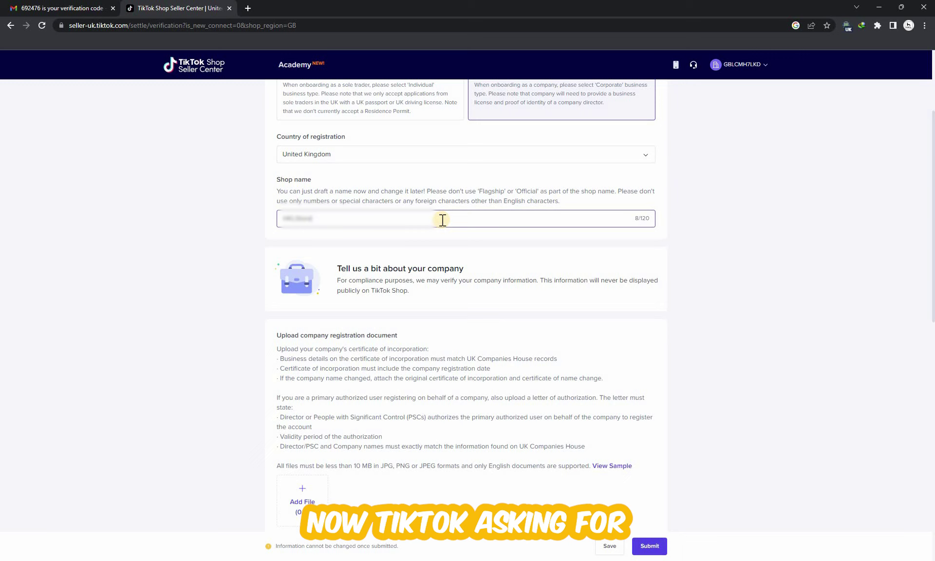
{"action": "scroll", "coordinate": [481, 235], "scroll_direction": "down", "scroll_amount": 2}
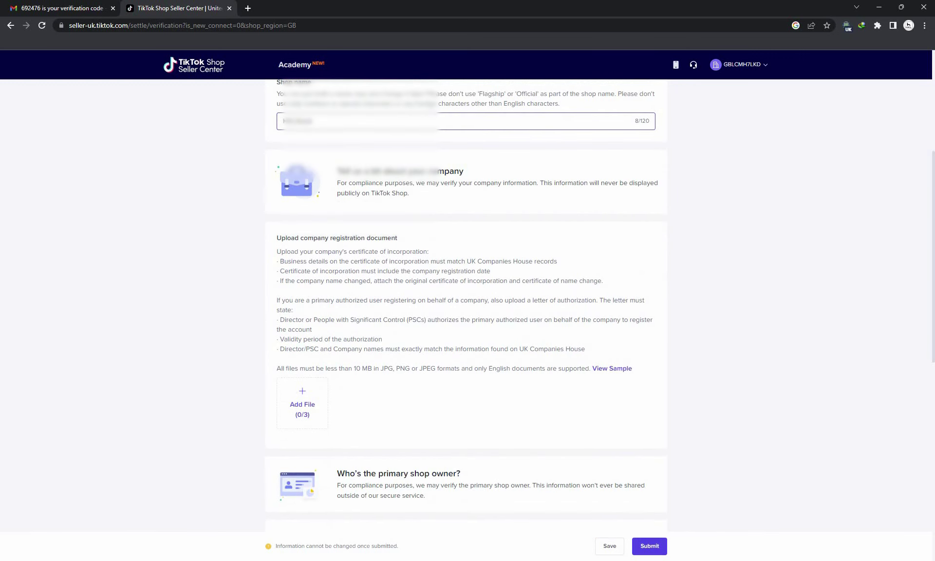
{"action": "scroll", "coordinate": [563, 167], "scroll_direction": "down", "scroll_amount": 2}
{"action": "left_click_drag", "start_coordinate": [280, 163], "coordinate": [563, 167]}
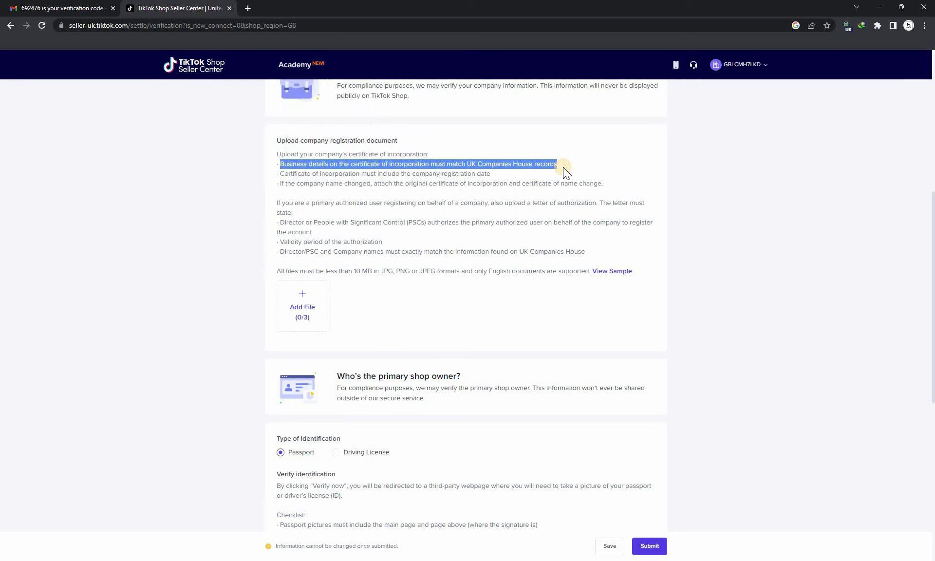
{"action": "left_click_drag", "start_coordinate": [281, 174], "coordinate": [507, 171]}
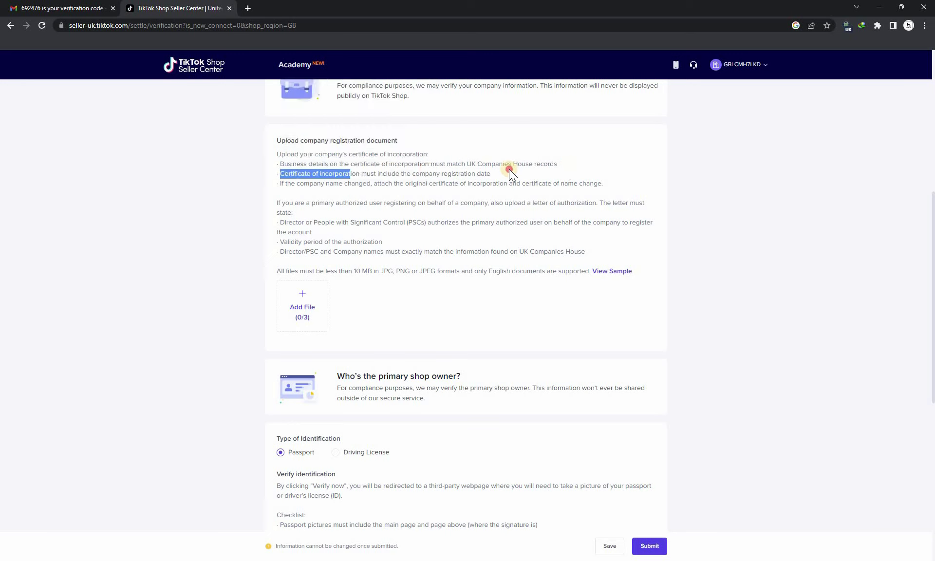
{"action": "left_click_drag", "start_coordinate": [280, 183], "coordinate": [620, 184]}
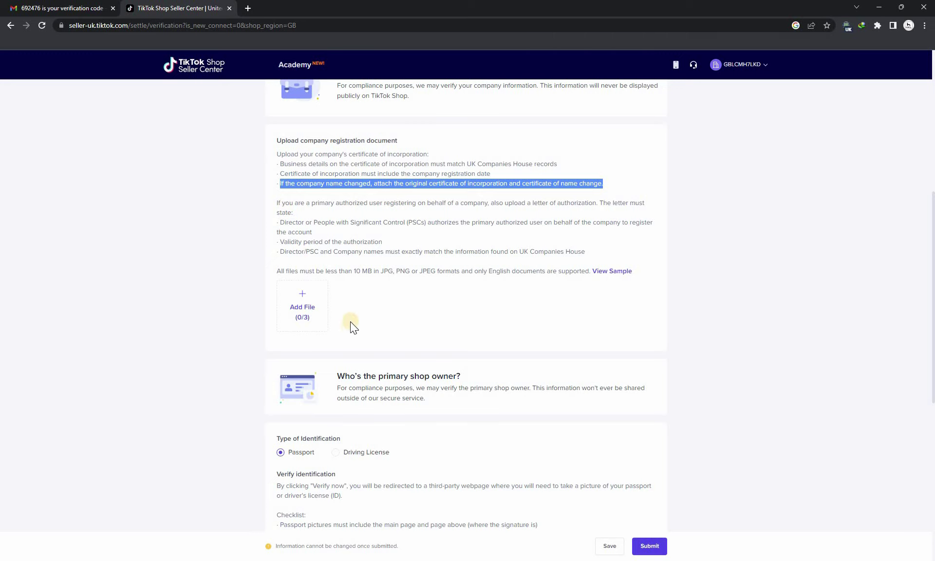
{"action": "left_click", "coordinate": [607, 271]}
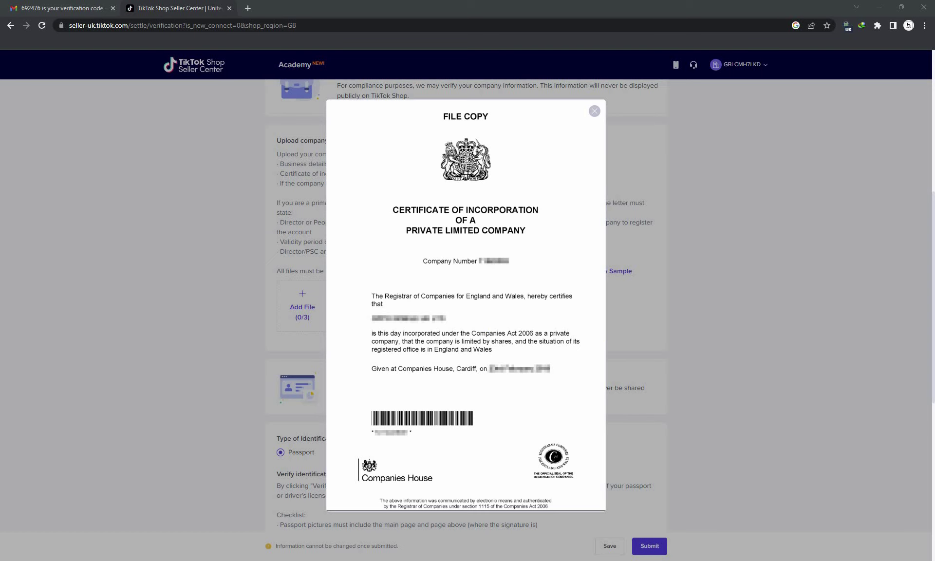
{"action": "left_click", "coordinate": [717, 344]}
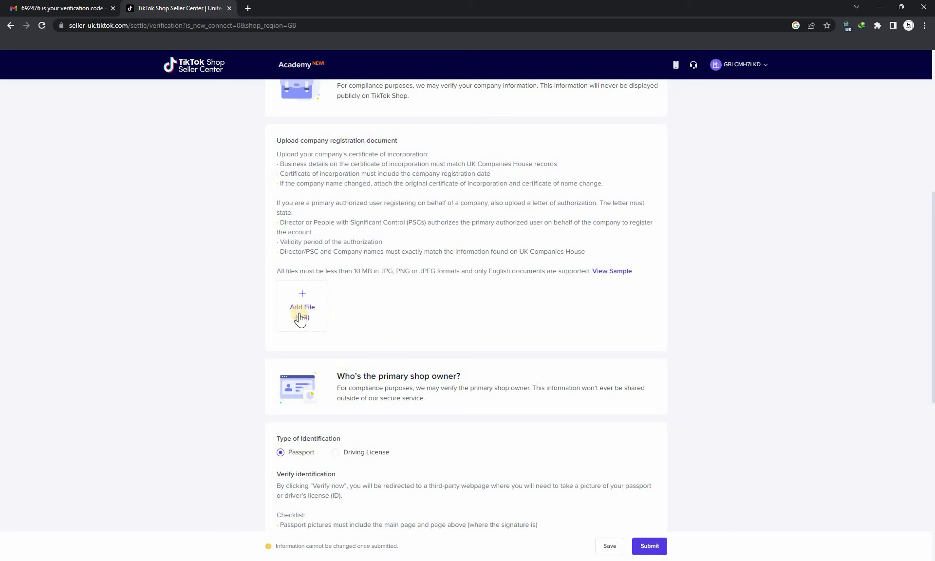
Step: Scroll through the company details section and select the Company Name in Full field
{"action": "scroll", "coordinate": [481, 335], "scroll_direction": "down", "scroll_amount": 2}
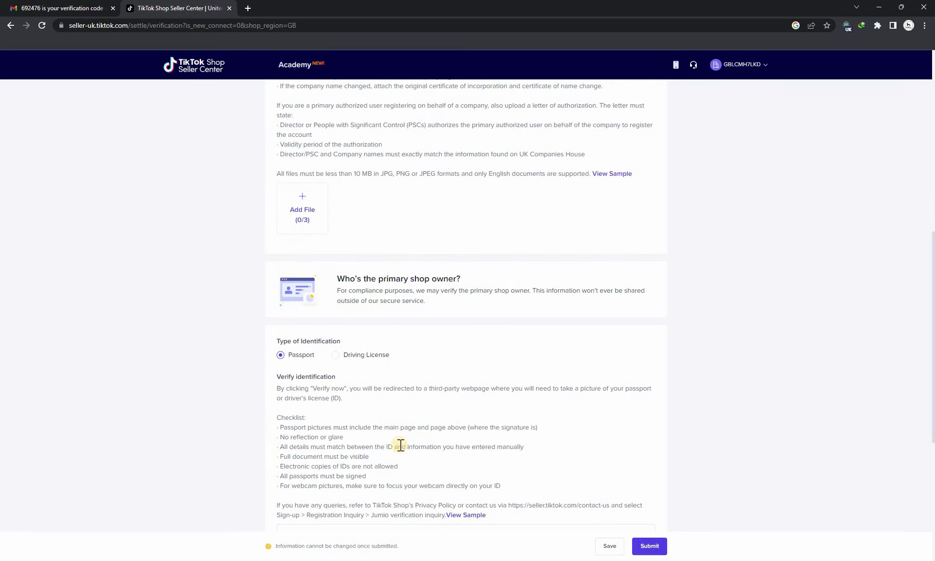
{"action": "scroll", "coordinate": [590, 455], "scroll_direction": "up", "scroll_amount": 2}
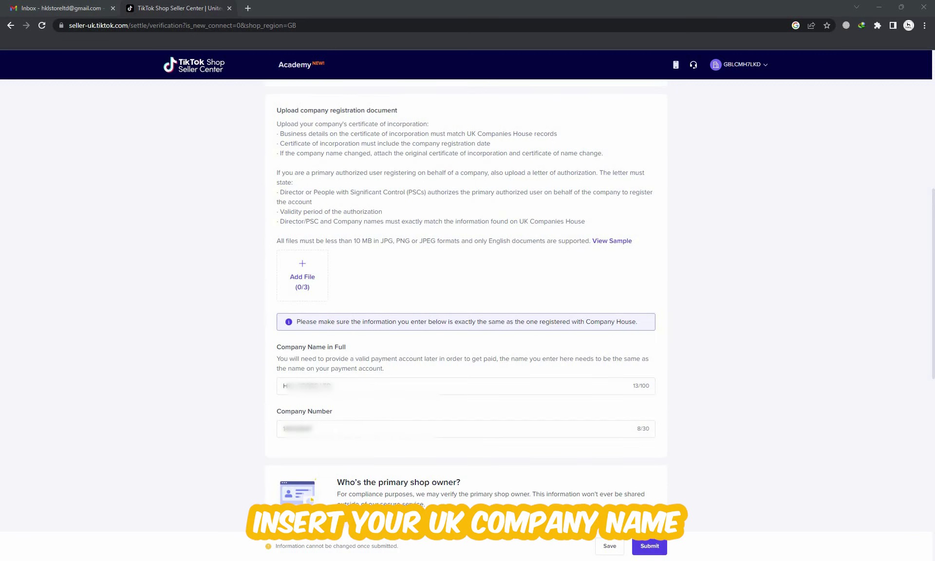
{"action": "left_click", "coordinate": [119, 299]}
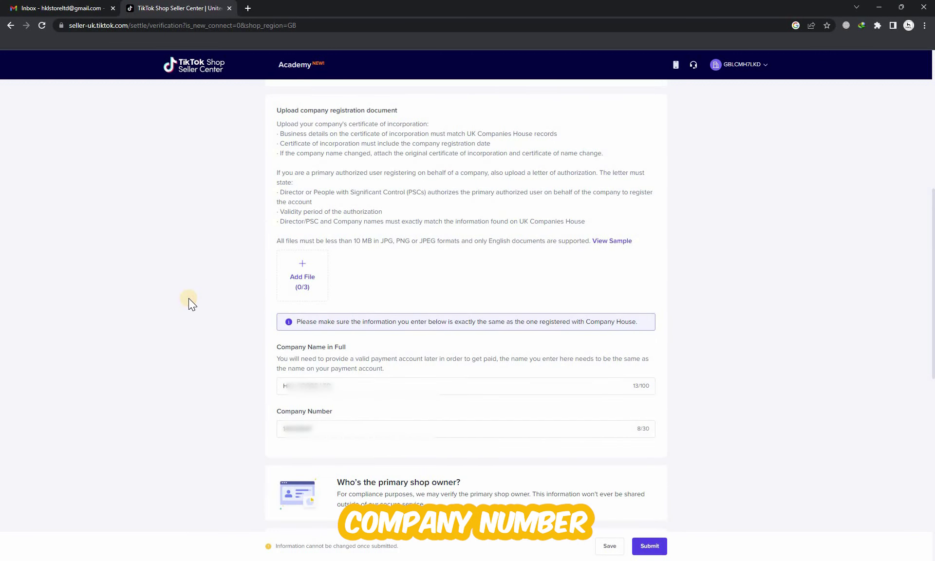
Step: Drop the certificate of incorporation file into the Add File box and recheck the sample certificate
{"action": "triple_click", "coordinate": [256, 275]}
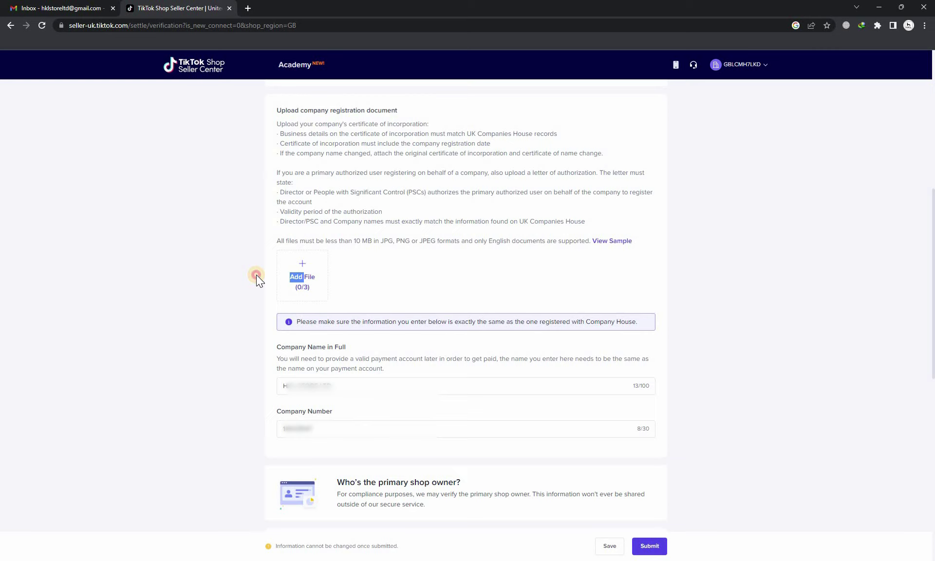
{"action": "left_click", "coordinate": [256, 274]}
{"action": "left_click_drag", "start_coordinate": [0, 273], "coordinate": [304, 274]}
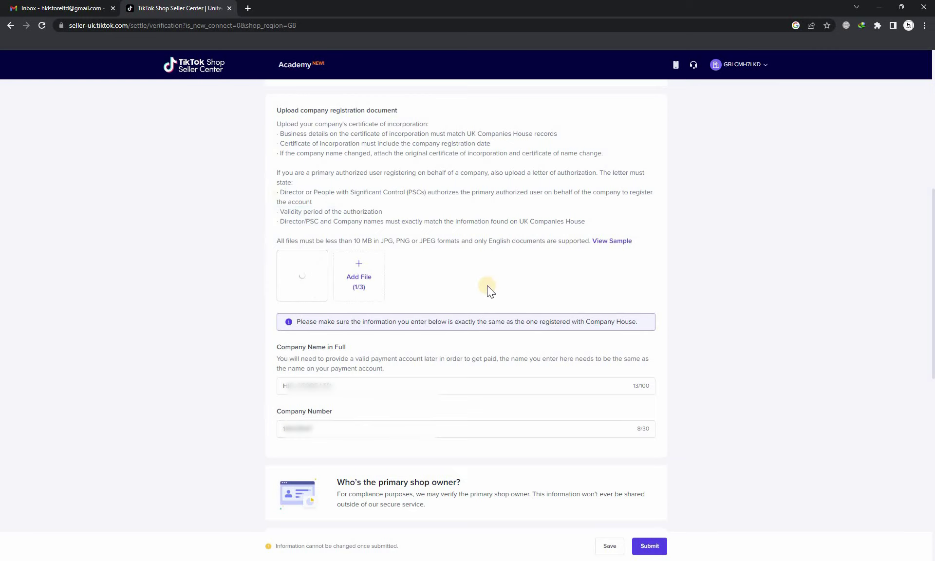
{"action": "left_click", "coordinate": [622, 240]}
{"action": "left_click", "coordinate": [642, 276]}
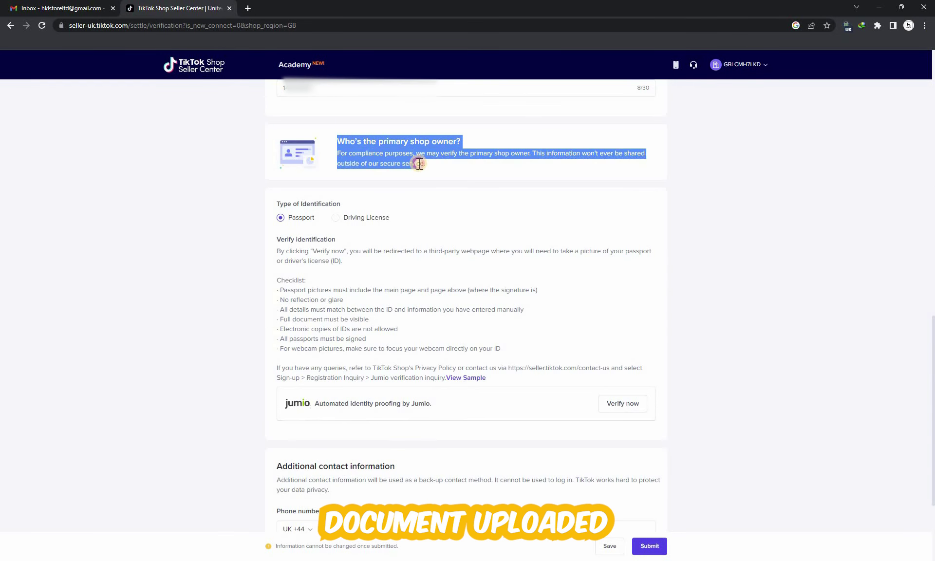
{"action": "left_click", "coordinate": [433, 161]}
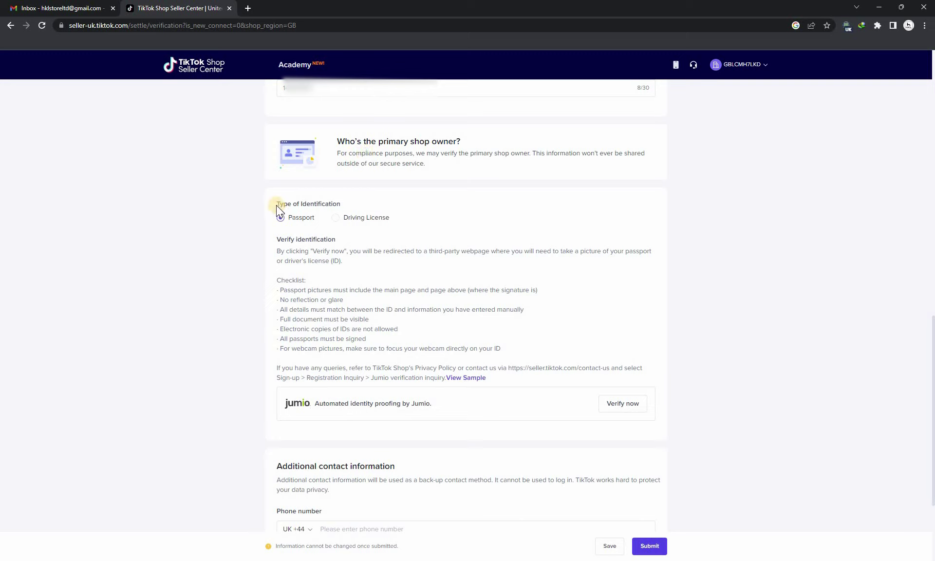
Step: Keep Passport as the identification type after briefly trying driving licence
{"action": "left_click_drag", "start_coordinate": [276, 205], "coordinate": [348, 207]}
{"action": "left_click", "coordinate": [336, 218]}
{"action": "left_click", "coordinate": [282, 218]}
{"action": "scroll", "coordinate": [305, 295], "scroll_direction": "down", "scroll_amount": 1}
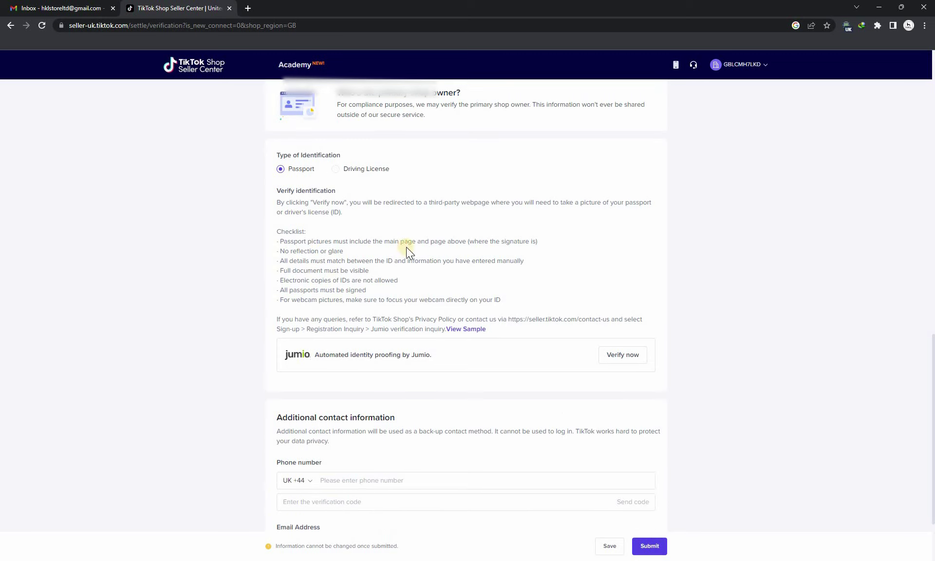
{"action": "scroll", "coordinate": [467, 240], "scroll_direction": "down", "scroll_amount": 2}
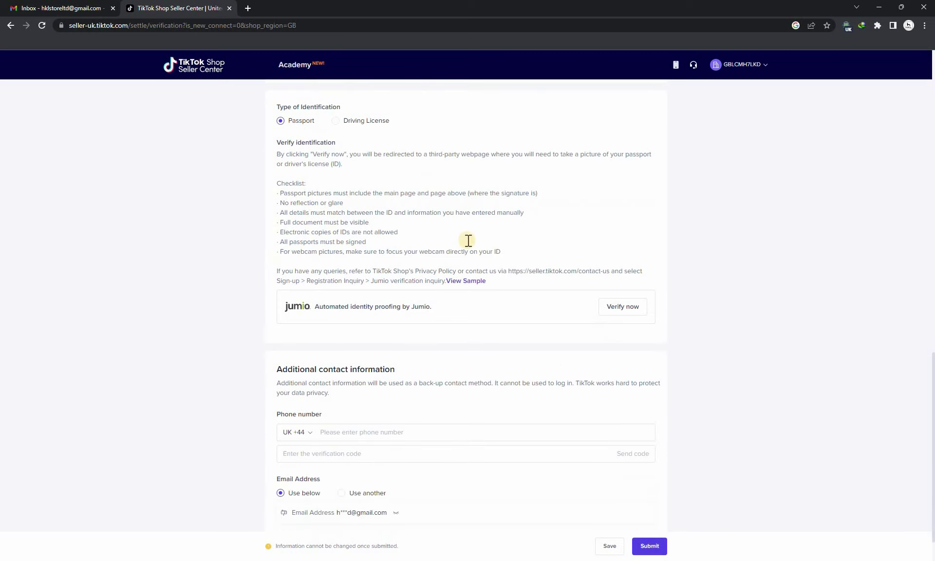
{"action": "scroll", "coordinate": [467, 241], "scroll_direction": "up", "scroll_amount": 1}
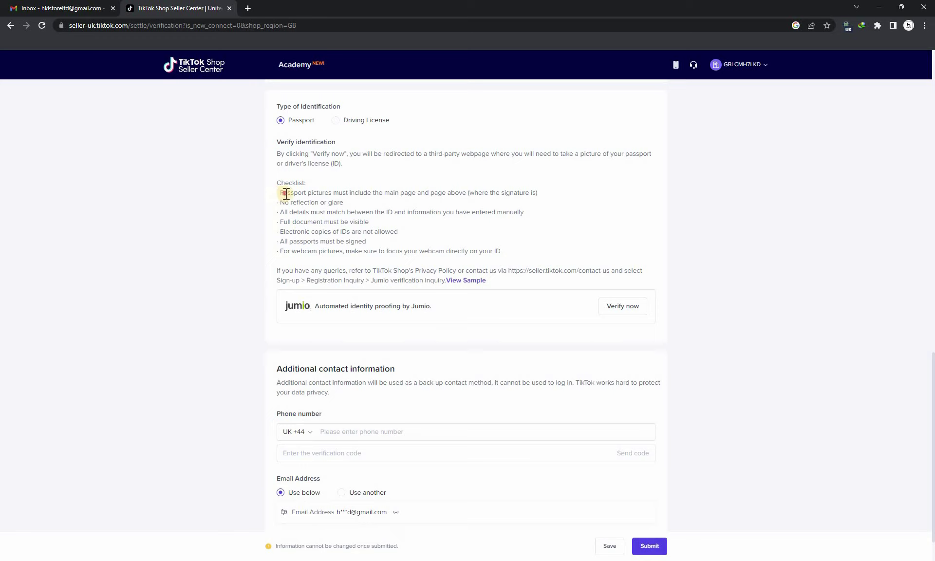
Step: Review the passport photo requirements and sample, then start the Jumio passport verification
{"action": "left_click_drag", "start_coordinate": [279, 193], "coordinate": [549, 200]}
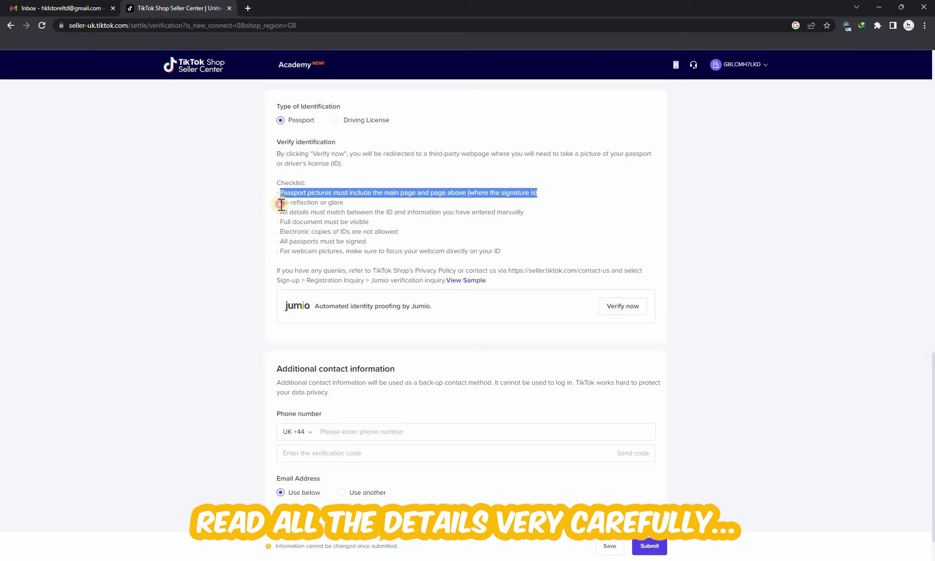
{"action": "left_click_drag", "start_coordinate": [279, 204], "coordinate": [344, 207]}
{"action": "left_click_drag", "start_coordinate": [280, 211], "coordinate": [553, 211]}
{"action": "left_click", "coordinate": [351, 213]}
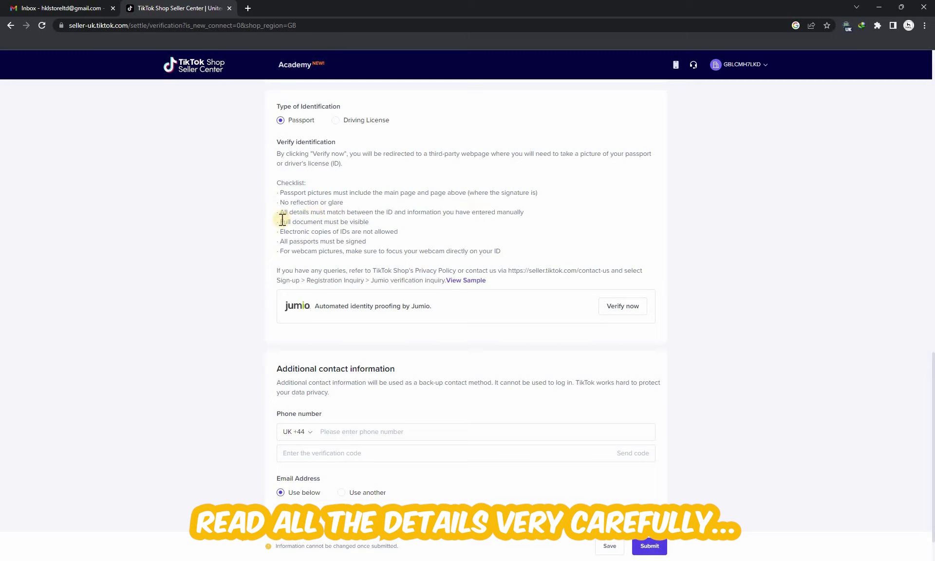
{"action": "left_click_drag", "start_coordinate": [293, 232], "coordinate": [399, 236]}
{"action": "left_click", "coordinate": [309, 238]}
{"action": "left_click_drag", "start_coordinate": [278, 241], "coordinate": [386, 251]}
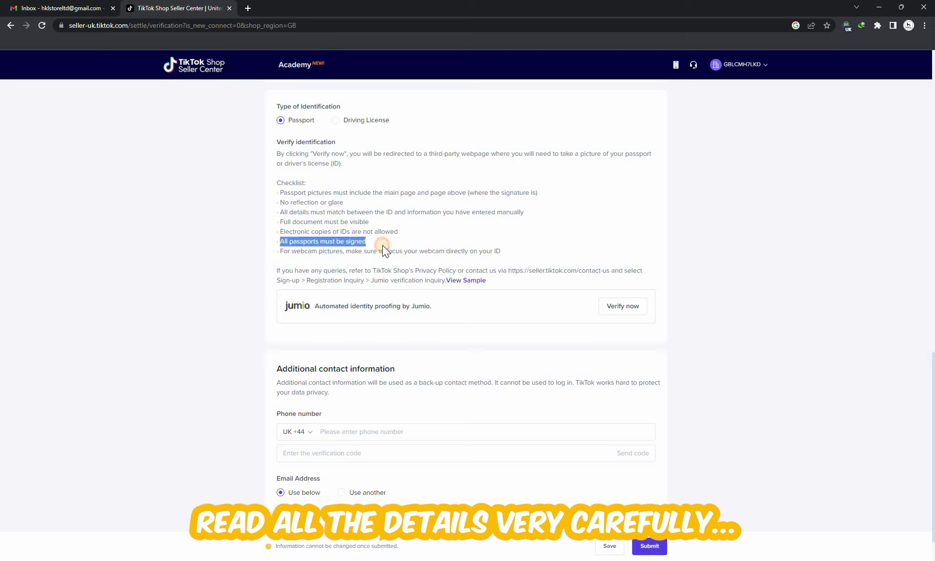
{"action": "left_click_drag", "start_coordinate": [280, 251], "coordinate": [385, 251]}
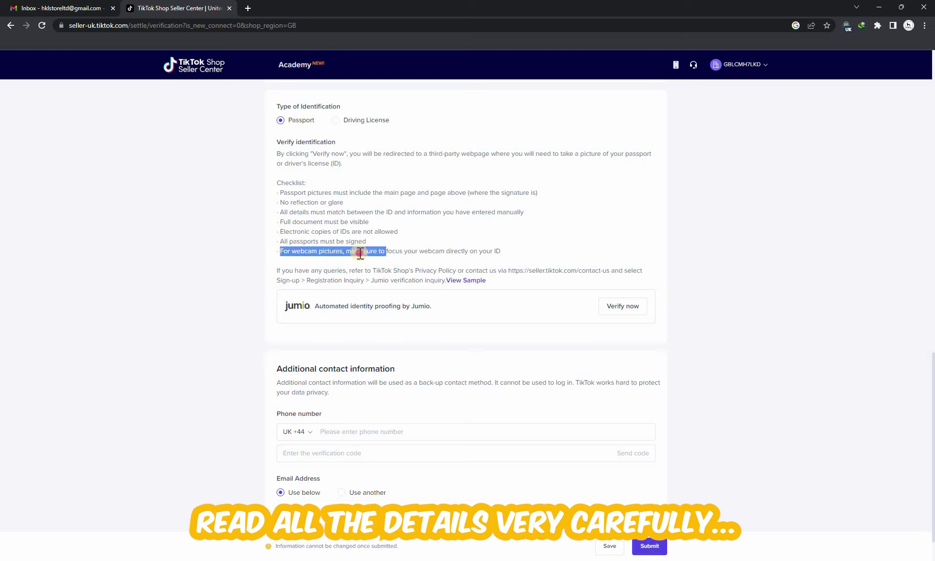
{"action": "left_click", "coordinate": [360, 251]}
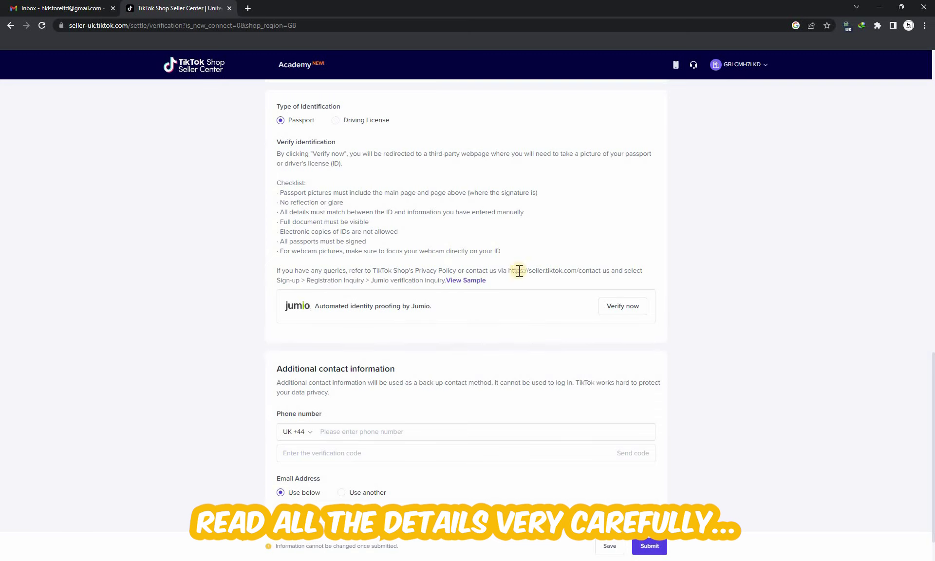
{"action": "left_click", "coordinate": [463, 283]}
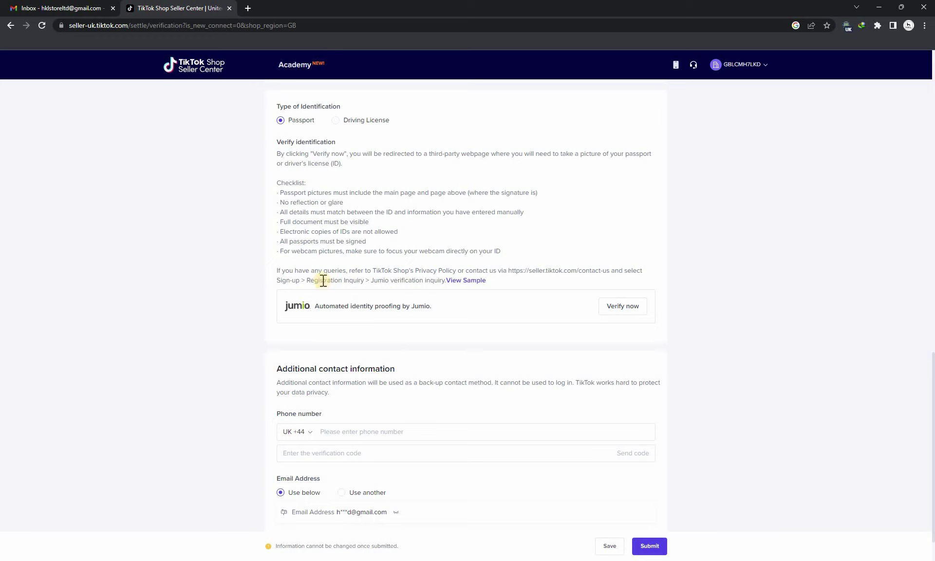
{"action": "left_click", "coordinate": [614, 309]}
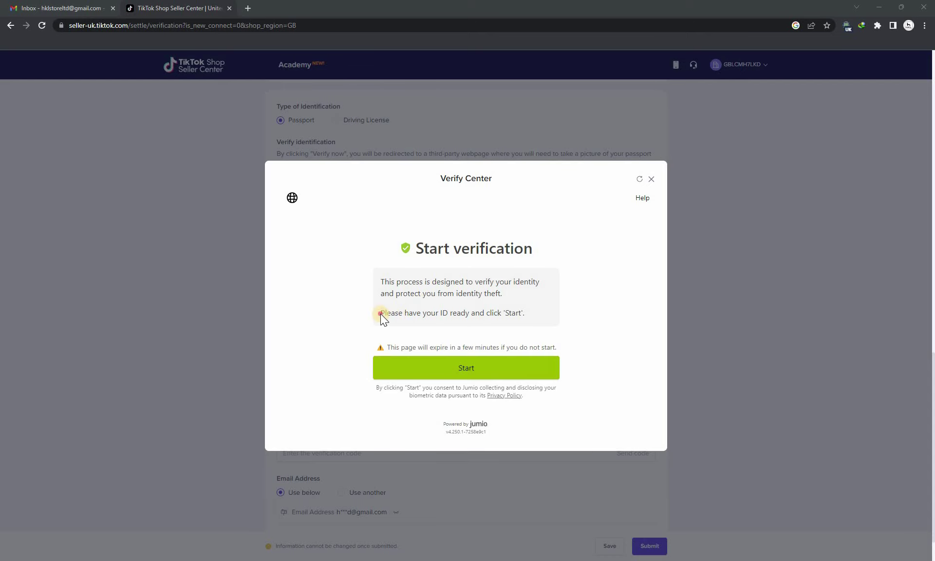
Step: Start the Jumio identity check and continue the passport upload on a mobile phone
{"action": "left_click_drag", "start_coordinate": [382, 317], "coordinate": [532, 321]}
{"action": "left_click", "coordinate": [532, 321]}
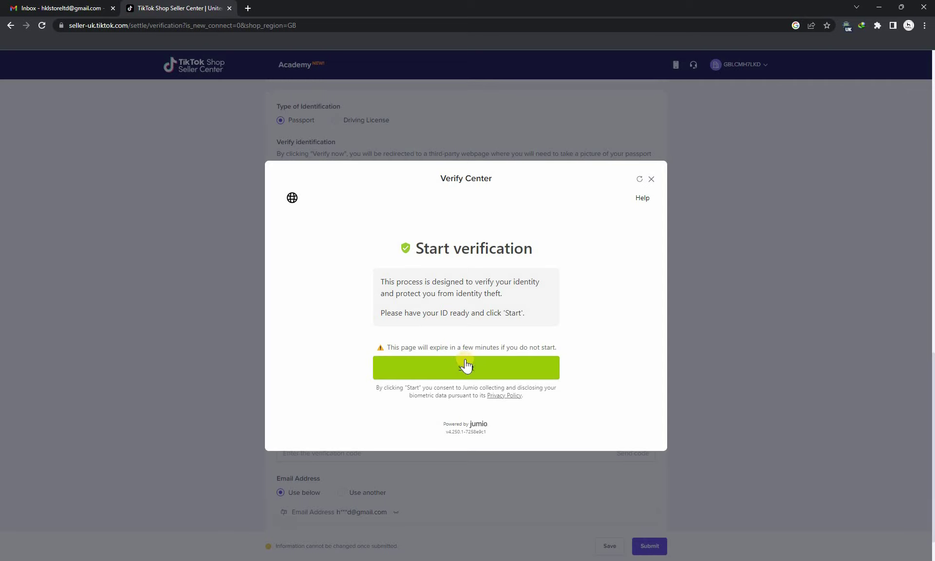
{"action": "left_click", "coordinate": [484, 371]}
{"action": "left_click", "coordinate": [481, 365]}
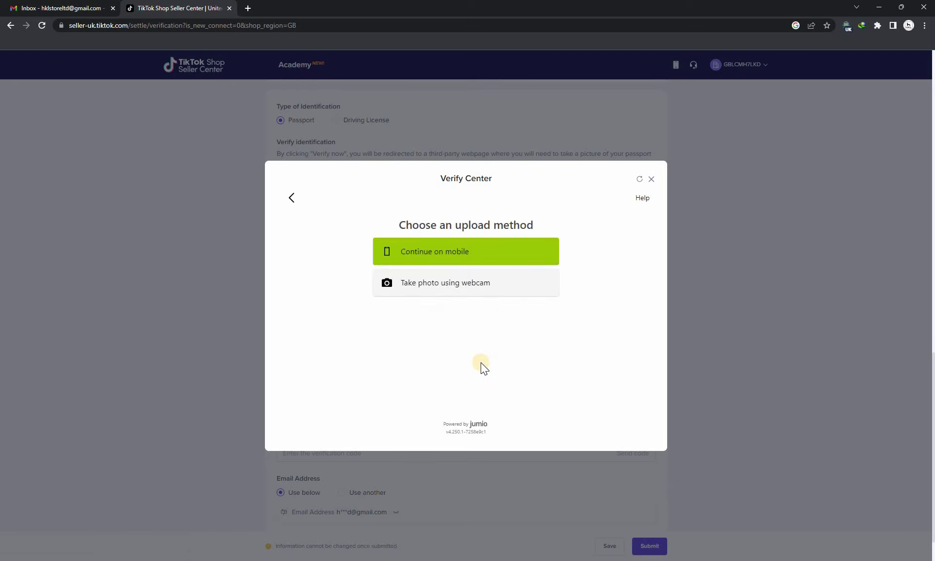
{"action": "left_click", "coordinate": [449, 259]}
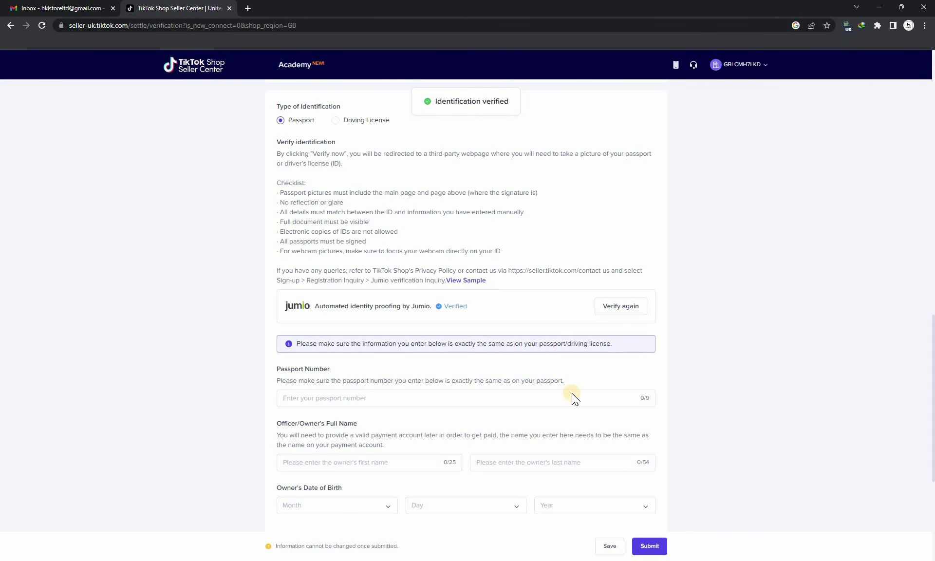
Step: Enter the owner's passport number, first name and surname
{"action": "scroll", "coordinate": [612, 336], "scroll_direction": "down", "scroll_amount": 3}
{"action": "left_click", "coordinate": [299, 253]}
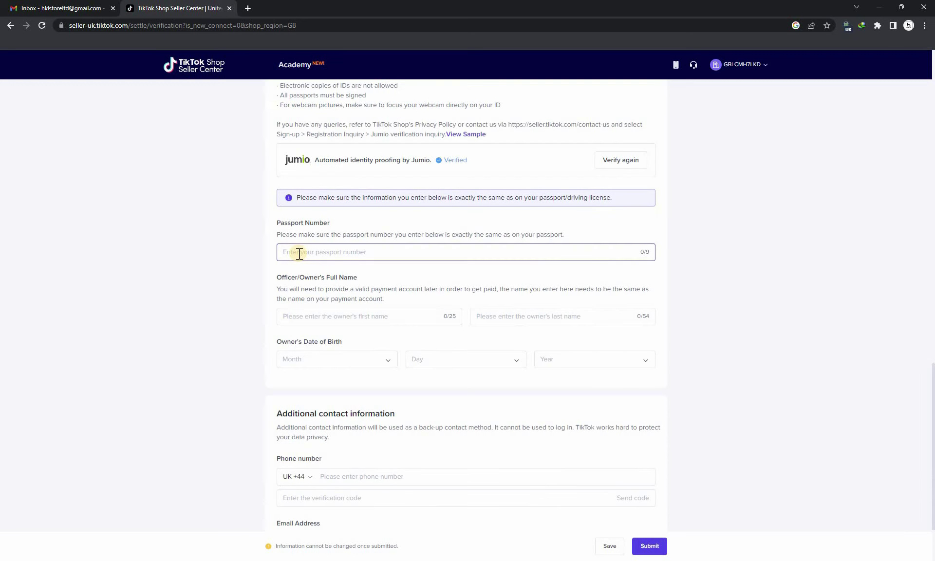
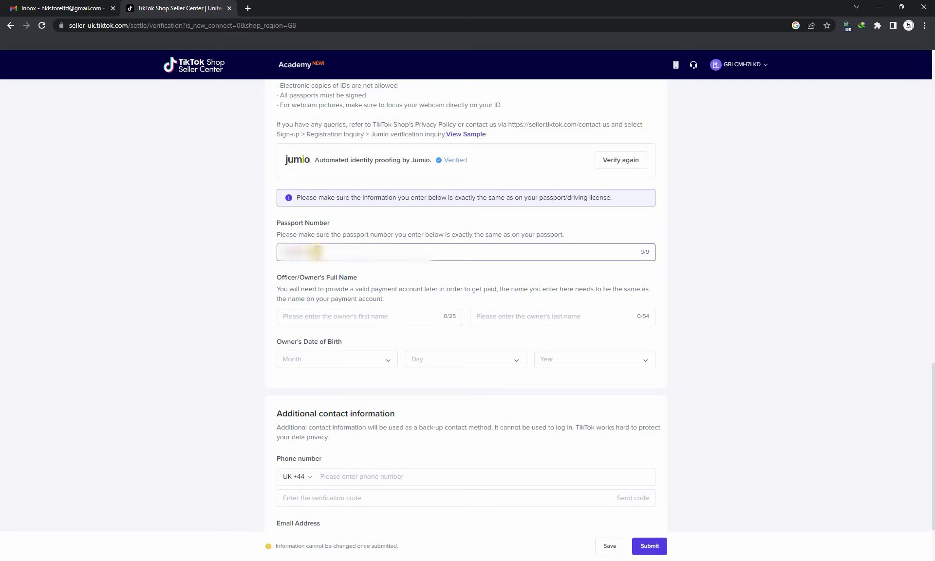
{"action": "left_click", "coordinate": [321, 318]}
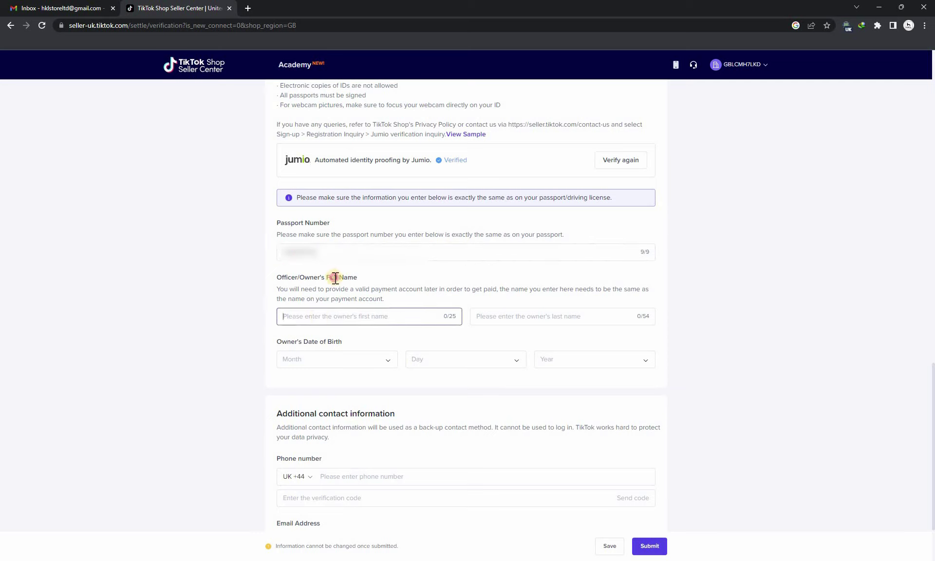
{"action": "left_click", "coordinate": [335, 316]}
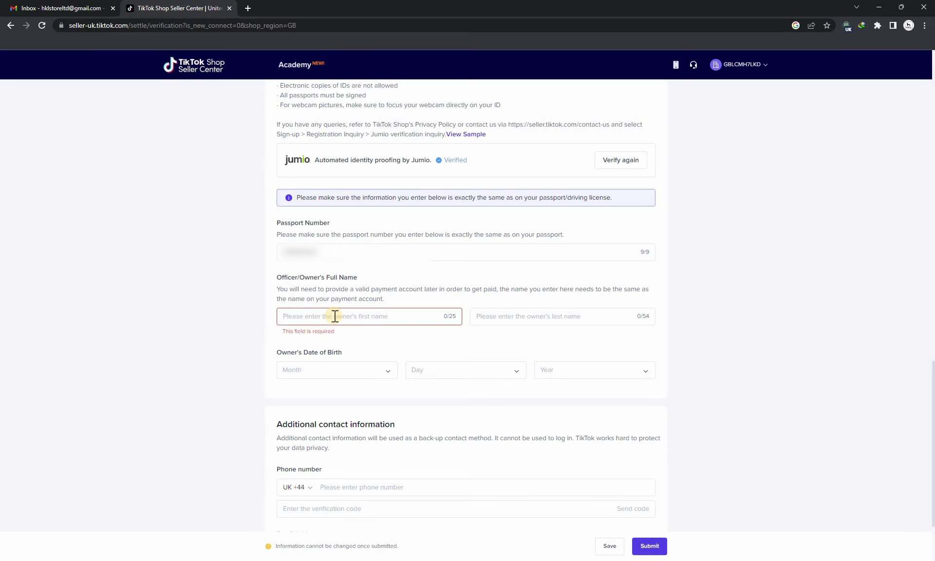
{"action": "key", "text": "Tab"}
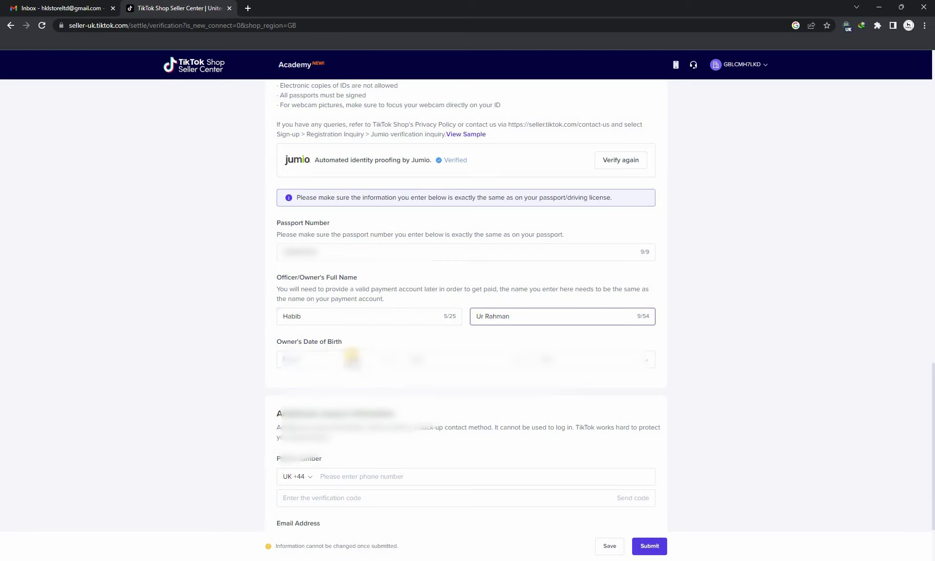
Step: Select the owner's birth month, day and year from the dropdowns
{"action": "left_click", "coordinate": [360, 359]}
{"action": "left_click_drag", "start_coordinate": [361, 360], "coordinate": [304, 341]}
{"action": "left_click", "coordinate": [348, 363]}
{"action": "left_click", "coordinate": [301, 434]}
{"action": "left_click", "coordinate": [513, 359]}
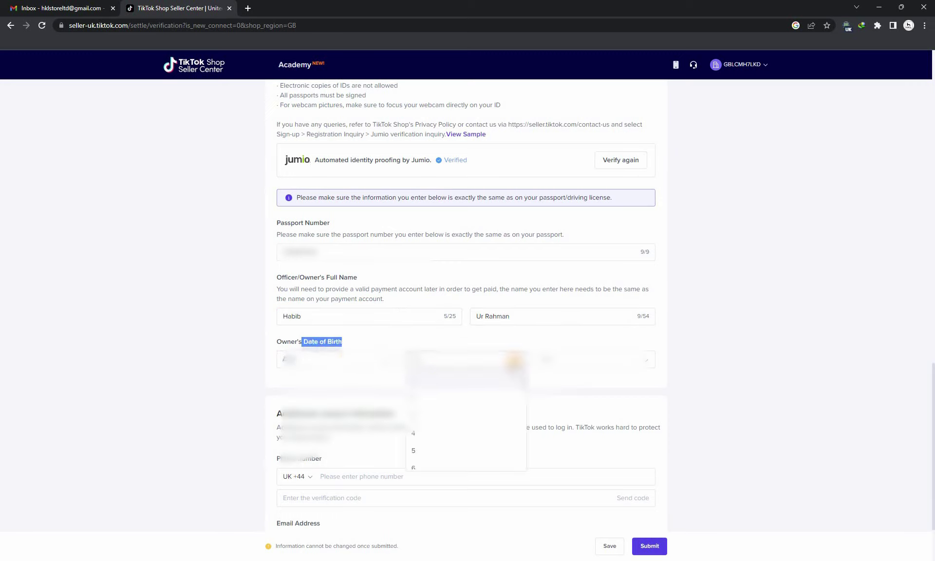
{"action": "left_click", "coordinate": [514, 380]}
{"action": "left_click", "coordinate": [580, 360]}
{"action": "scroll", "coordinate": [583, 405], "scroll_direction": "down", "scroll_amount": 5}
{"action": "left_click", "coordinate": [568, 448]}
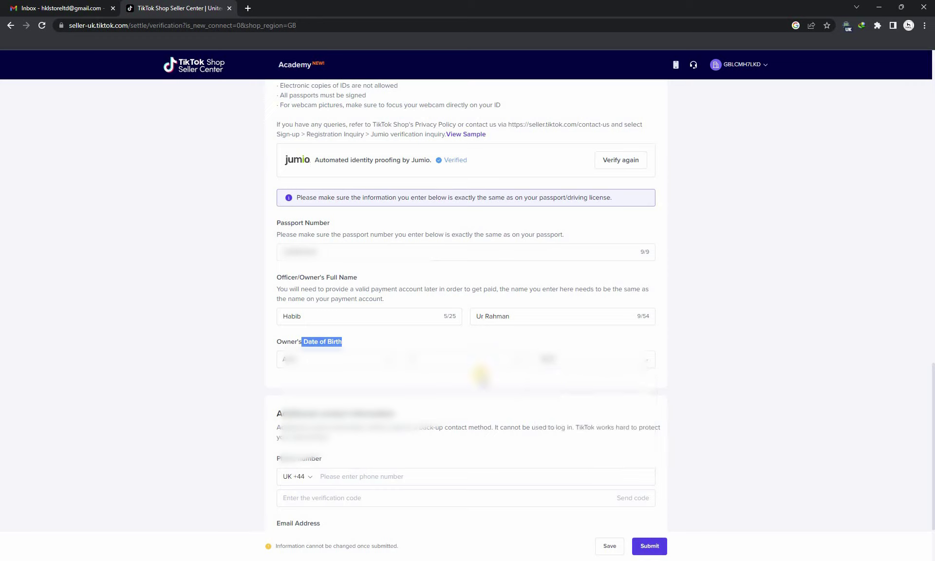
{"action": "left_click", "coordinate": [712, 358]}
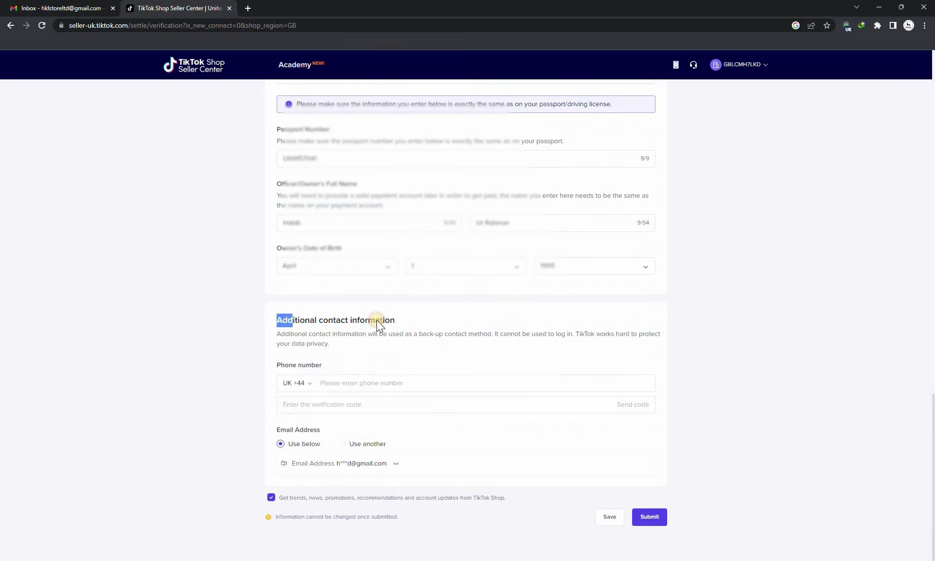
Step: Add the back-up phone number and verify it with the received code
{"action": "left_click", "coordinate": [350, 384]}
{"action": "left_click", "coordinate": [334, 405]}
{"action": "left_click", "coordinate": [623, 404]}
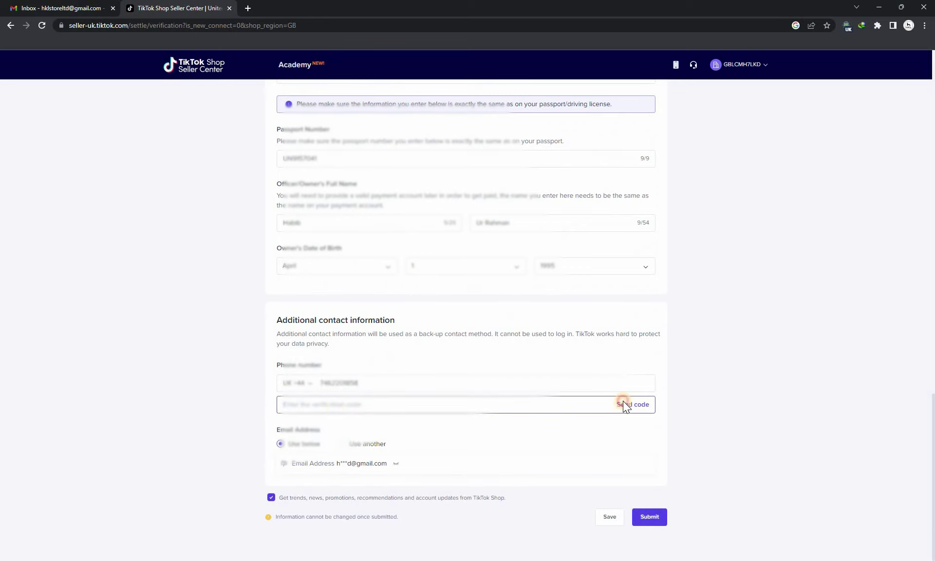
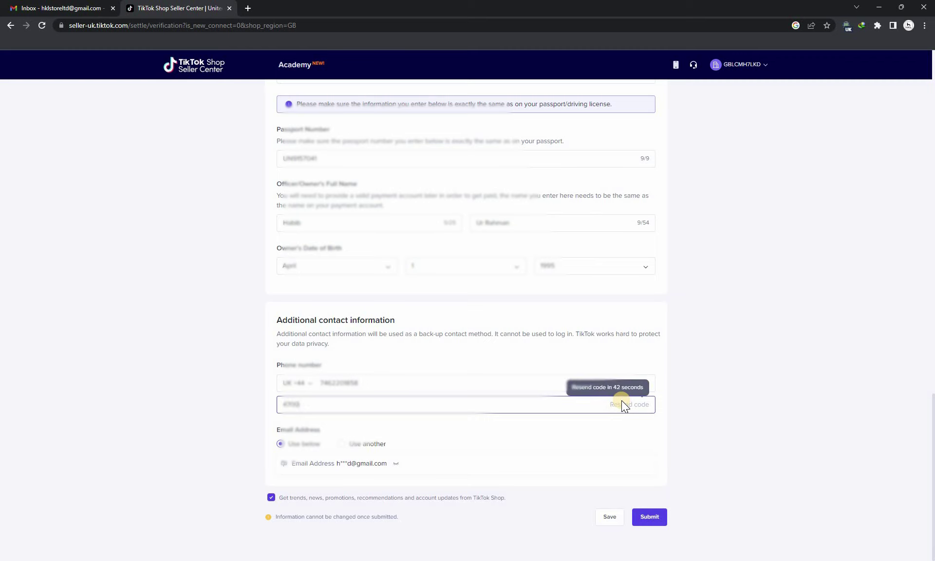
{"action": "left_click", "coordinate": [689, 451]}
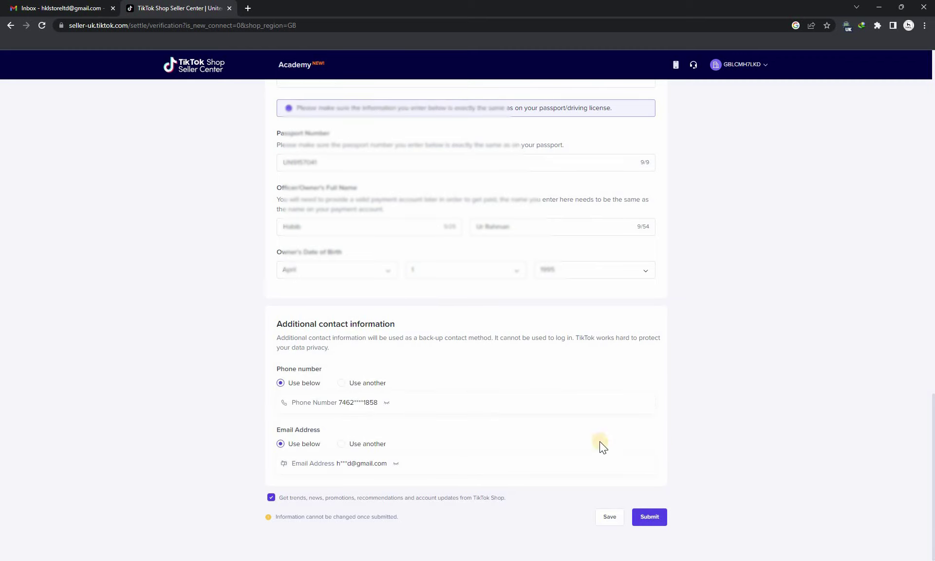
Step: Submit the verification form and confirm the summarised details
{"action": "left_click", "coordinate": [650, 518]}
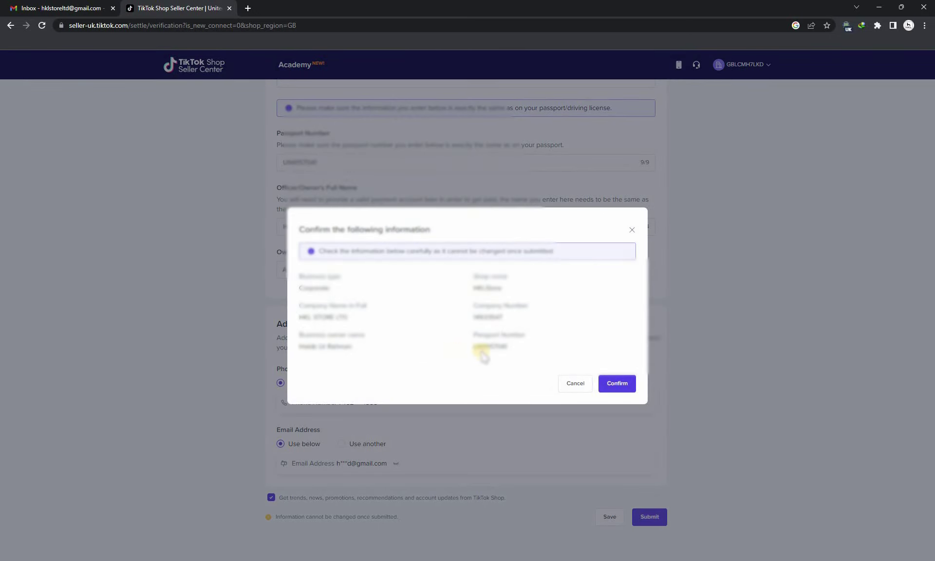
{"action": "left_click", "coordinate": [616, 383]}
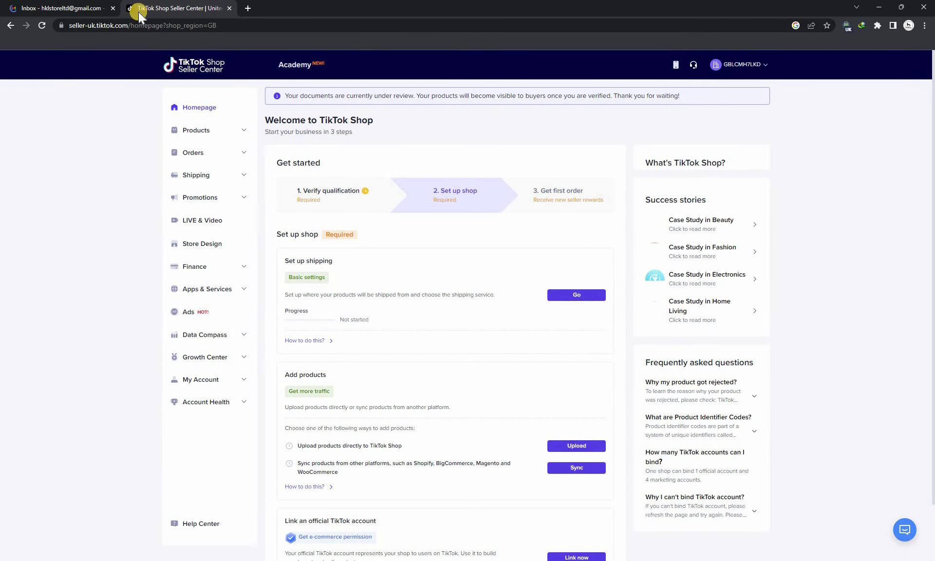
Step: View the '1. Verify qualification' step, showing document verification still Verifying
{"action": "left_click", "coordinate": [97, 9]}
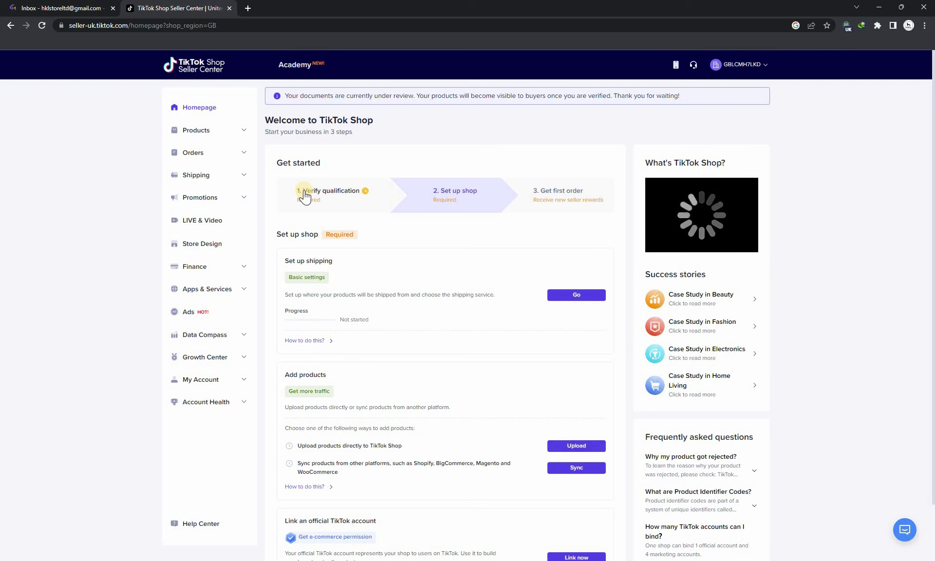
{"action": "left_click", "coordinate": [721, 243]}
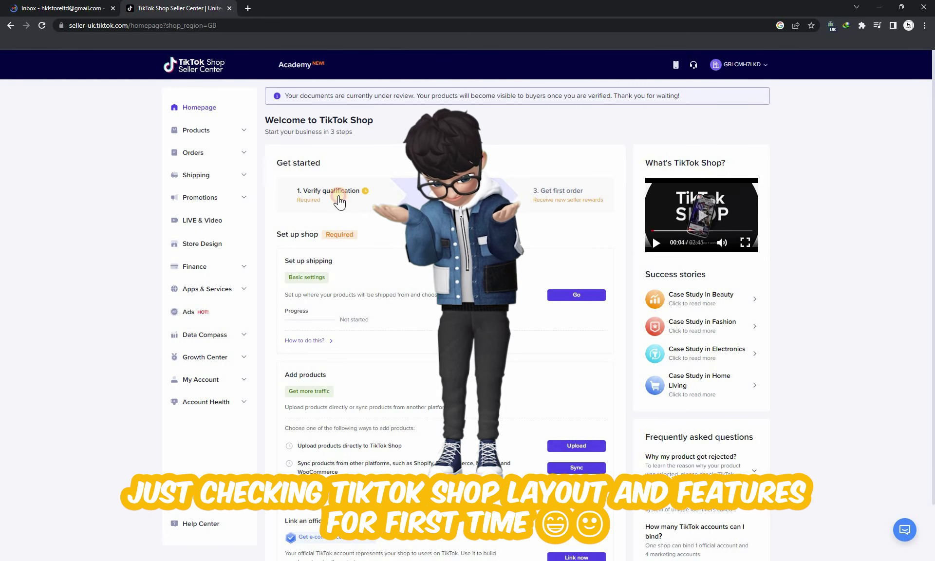
{"action": "left_click", "coordinate": [339, 198]}
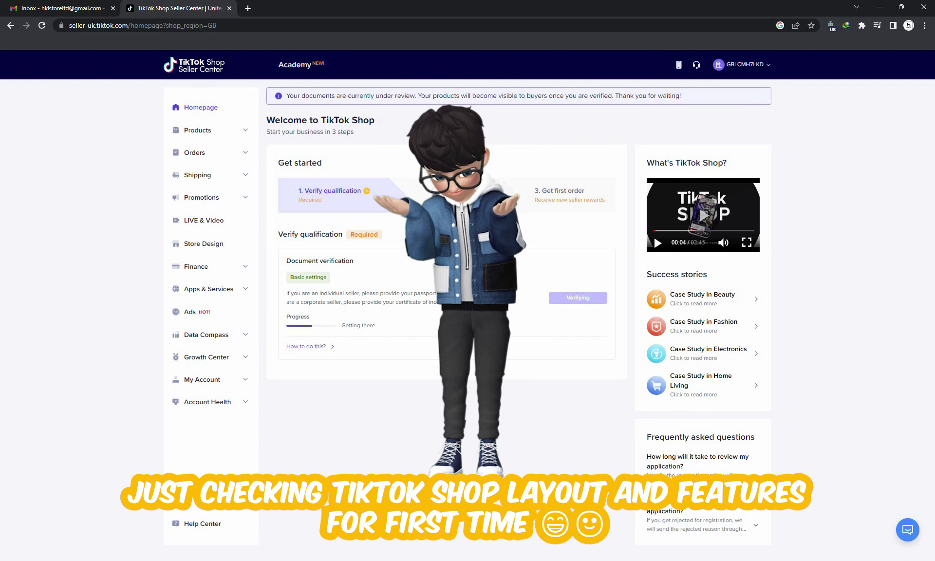
{"action": "left_click", "coordinate": [414, 202]}
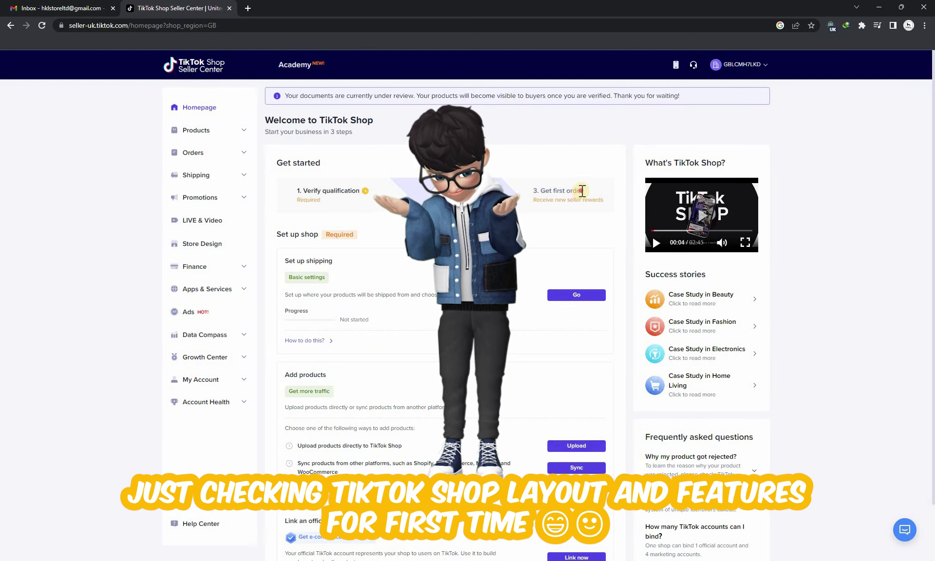
{"action": "left_click", "coordinate": [334, 192]}
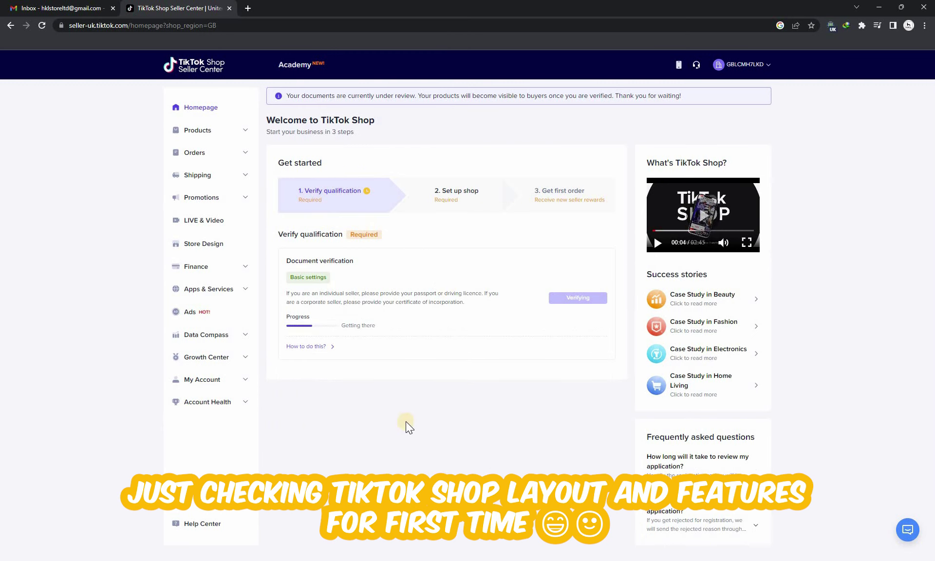
{"action": "double_click", "coordinate": [96, 361]}
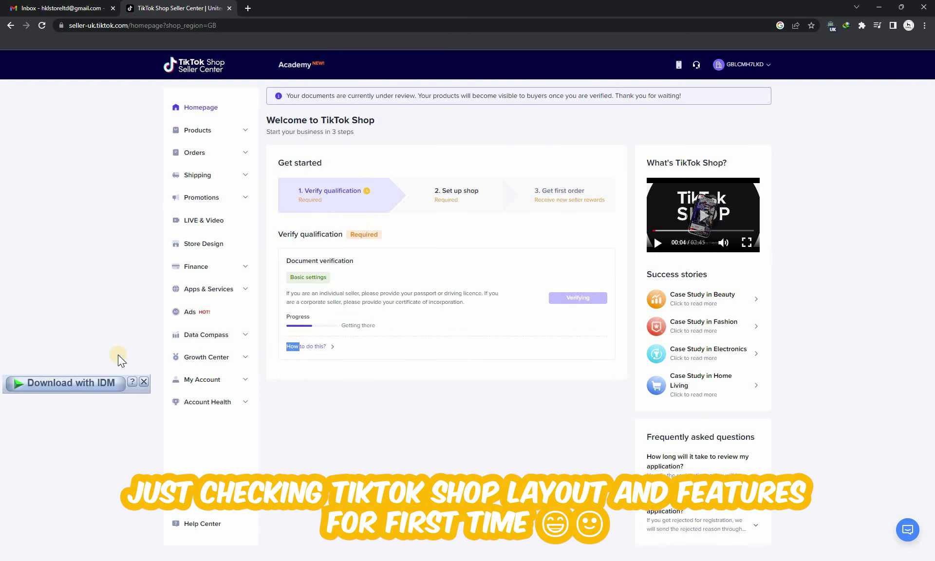
{"action": "left_click", "coordinate": [142, 381]}
{"action": "left_click", "coordinate": [142, 380]}
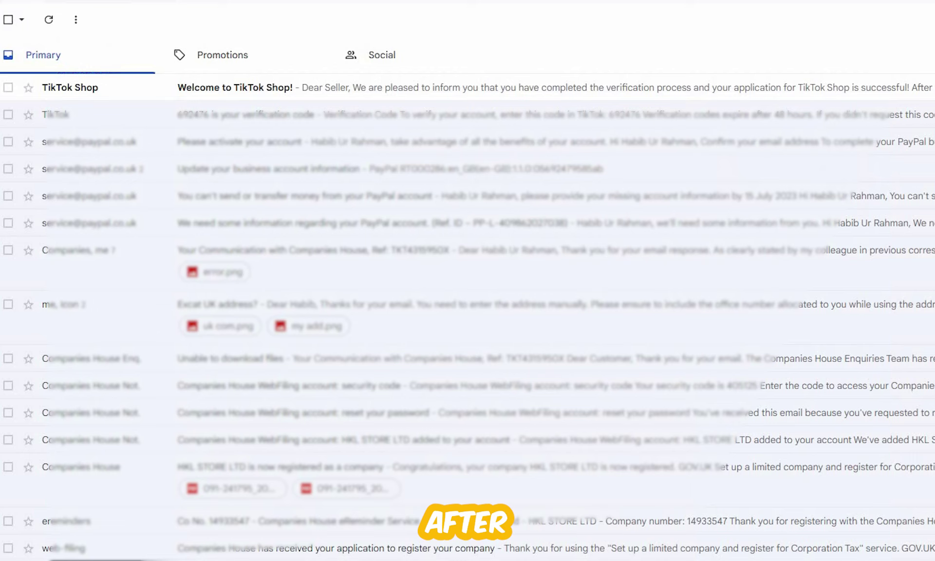
Step: Read the 'Welcome to TikTok Shop!' verification-success email, then check Promotions
{"action": "left_click", "coordinate": [146, 88]}
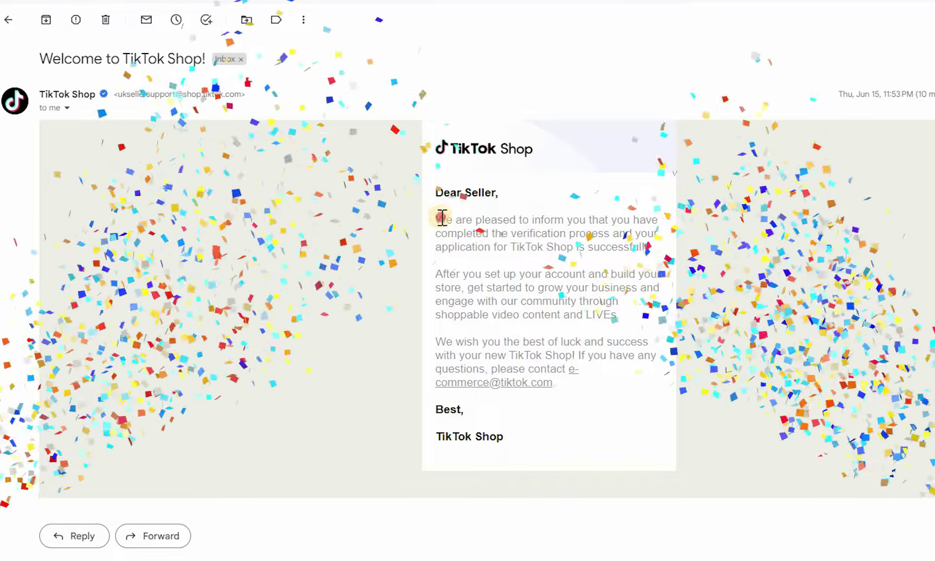
{"action": "left_click_drag", "start_coordinate": [437, 219], "coordinate": [648, 249]}
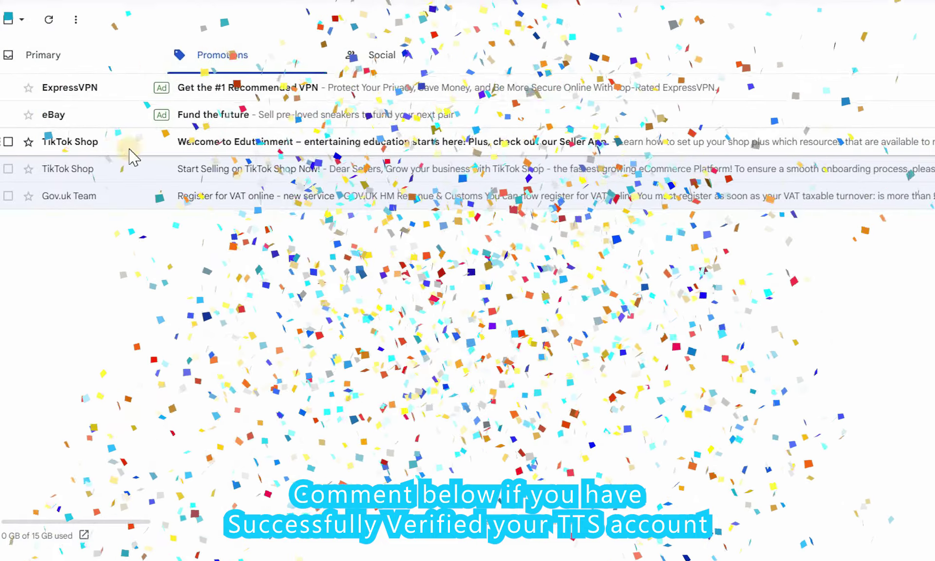
{"action": "left_click", "coordinate": [131, 141]}
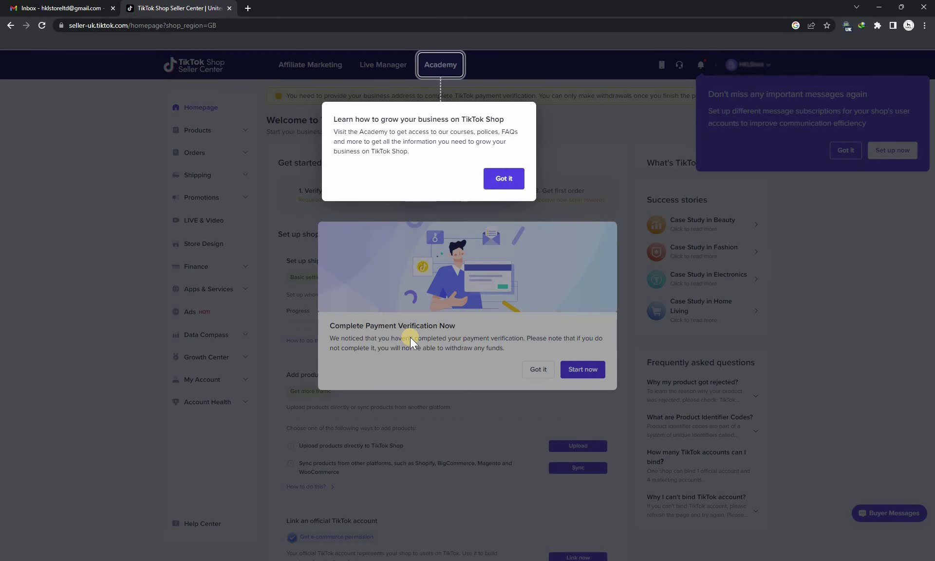
Step: Dismiss the Academy, Complete Payment Verification and notification-subscription pop-ups with Got it
{"action": "mouse_move", "coordinate": [334, 119]}
{"action": "left_mouse_down"}
{"action": "mouse_move", "coordinate": [510, 119]}
{"action": "mouse_move", "coordinate": [335, 132]}
{"action": "mouse_move", "coordinate": [511, 129]}
{"action": "mouse_move", "coordinate": [424, 152]}
{"action": "left_mouse_up"}
{"action": "left_click", "coordinate": [489, 162]}
{"action": "triple_click", "coordinate": [432, 156]}
{"action": "left_click", "coordinate": [496, 177]}
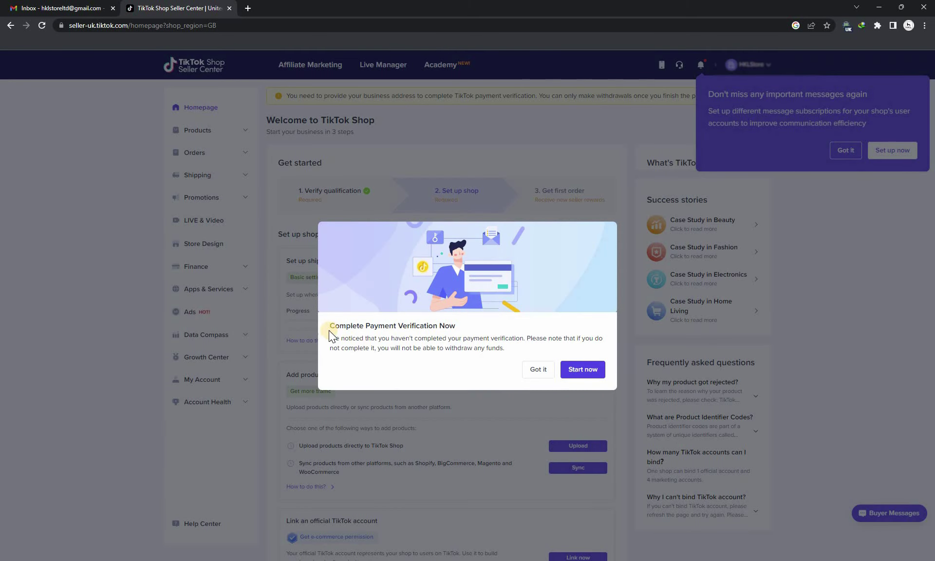
{"action": "left_click_drag", "start_coordinate": [323, 326], "coordinate": [514, 347]}
{"action": "left_click", "coordinate": [529, 354]}
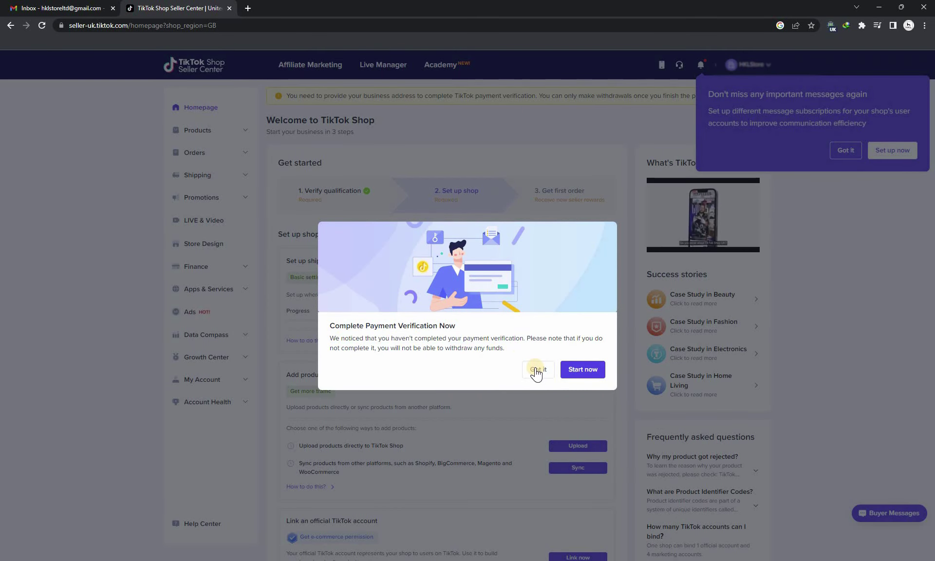
{"action": "left_click", "coordinate": [538, 371]}
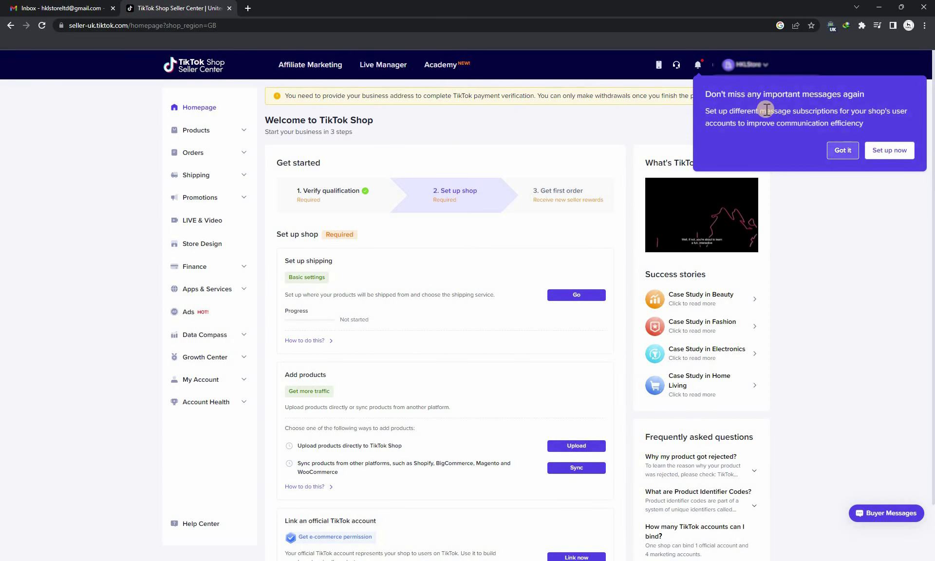
{"action": "left_click_drag", "start_coordinate": [705, 95], "coordinate": [838, 161]}
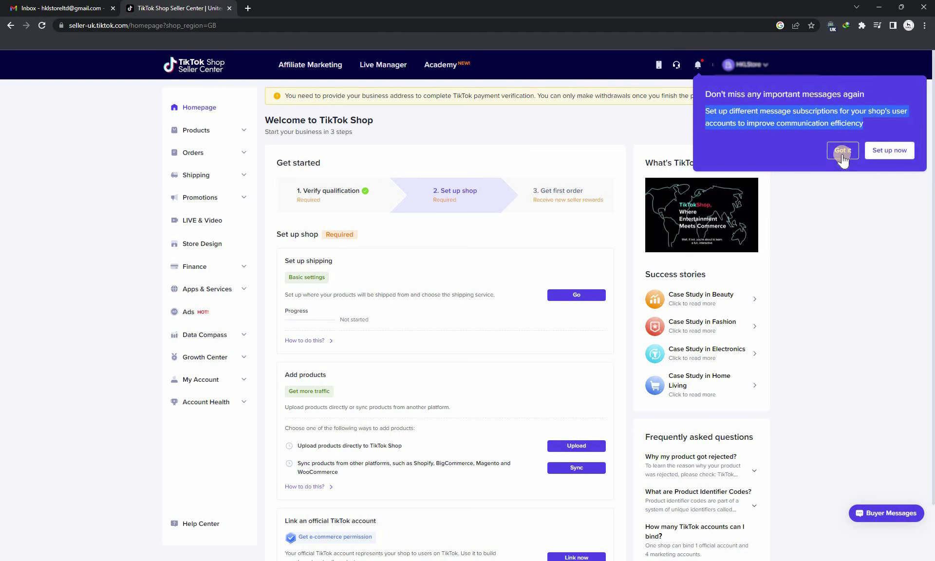
{"action": "left_click", "coordinate": [842, 155]}
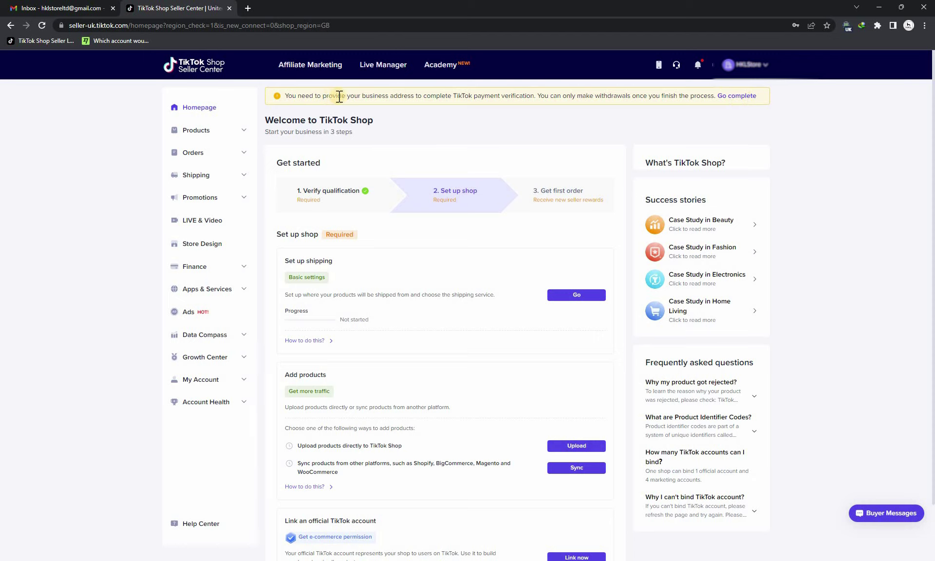
Step: Open the payment KYC form and find the Company address section
{"action": "left_click", "coordinate": [739, 98]}
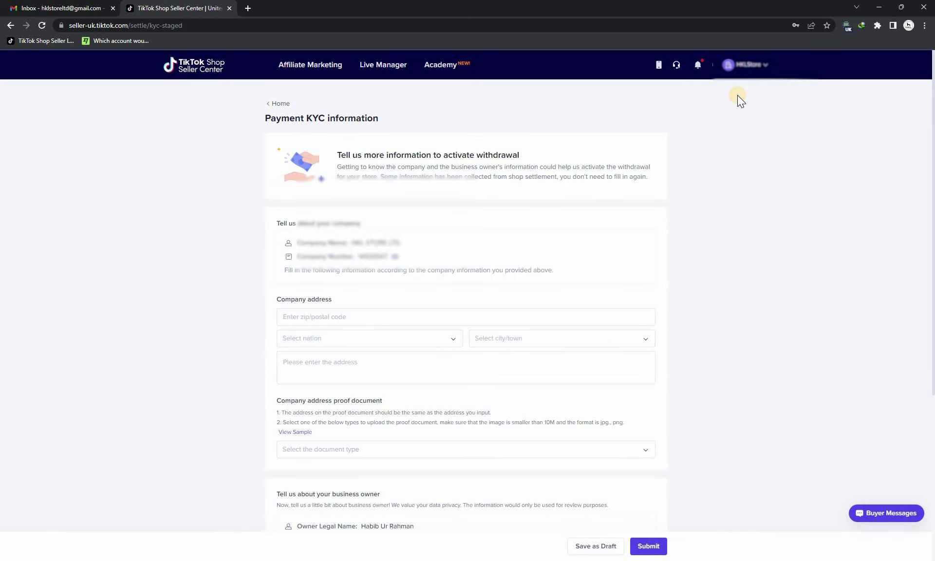
{"action": "scroll", "coordinate": [679, 140], "scroll_direction": "down", "scroll_amount": 3}
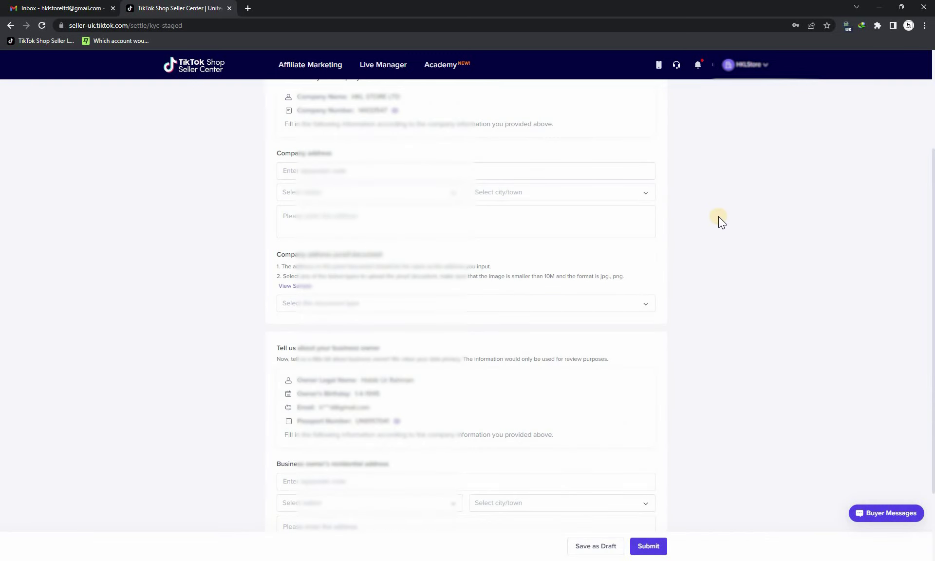
{"action": "scroll", "coordinate": [725, 240], "scroll_direction": "up", "scroll_amount": 3}
{"action": "scroll", "coordinate": [725, 242], "scroll_direction": "down", "scroll_amount": 2}
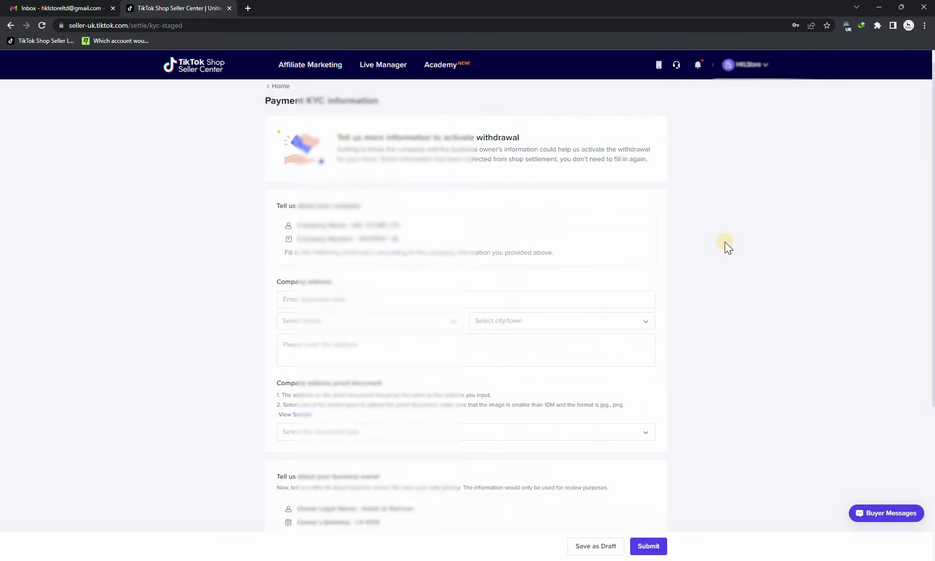
{"action": "scroll", "coordinate": [725, 241], "scroll_direction": "down", "scroll_amount": 1}
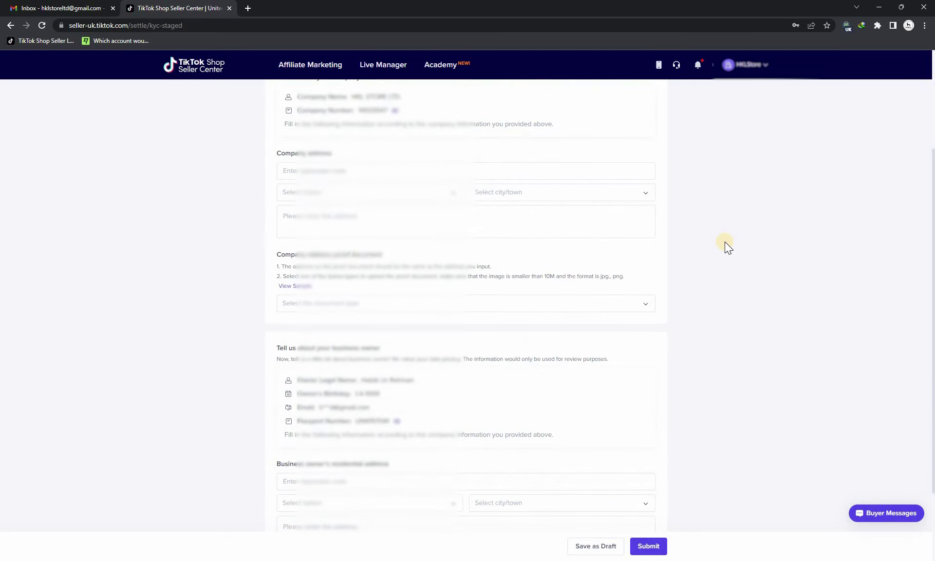
{"action": "scroll", "coordinate": [724, 241], "scroll_direction": "up", "scroll_amount": 1}
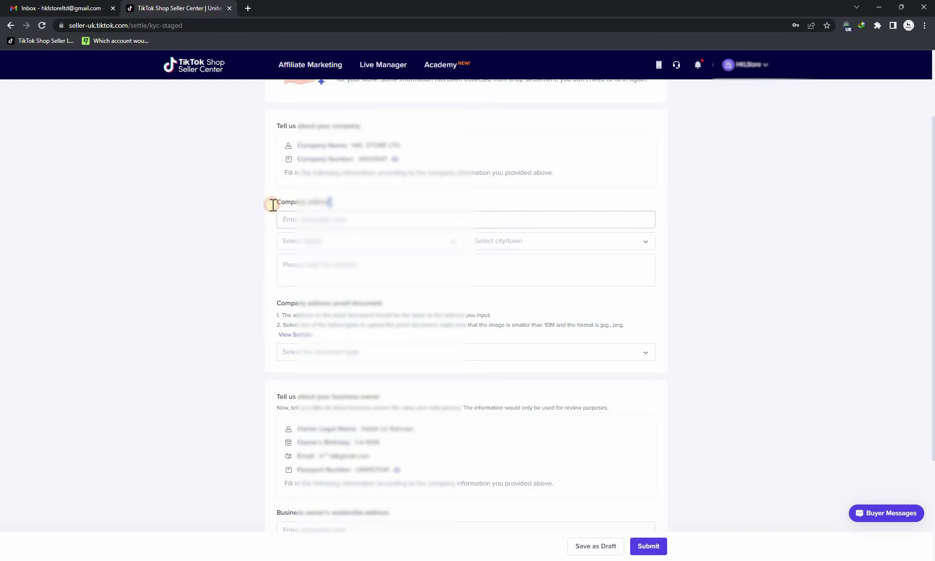
{"action": "left_click_drag", "start_coordinate": [272, 202], "coordinate": [332, 202]}
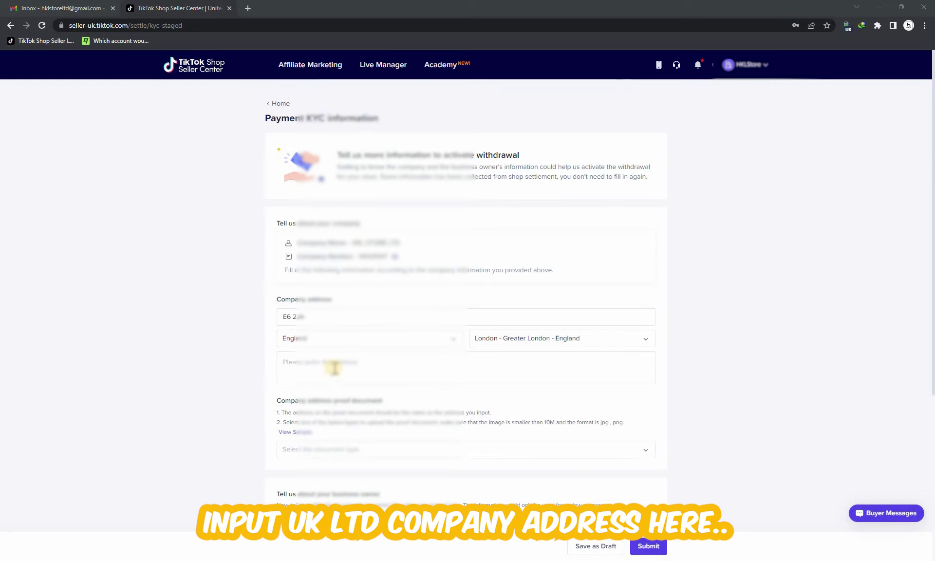
Step: Finish the London, England company address and scroll to its proof document section
{"action": "left_click", "coordinate": [404, 370]}
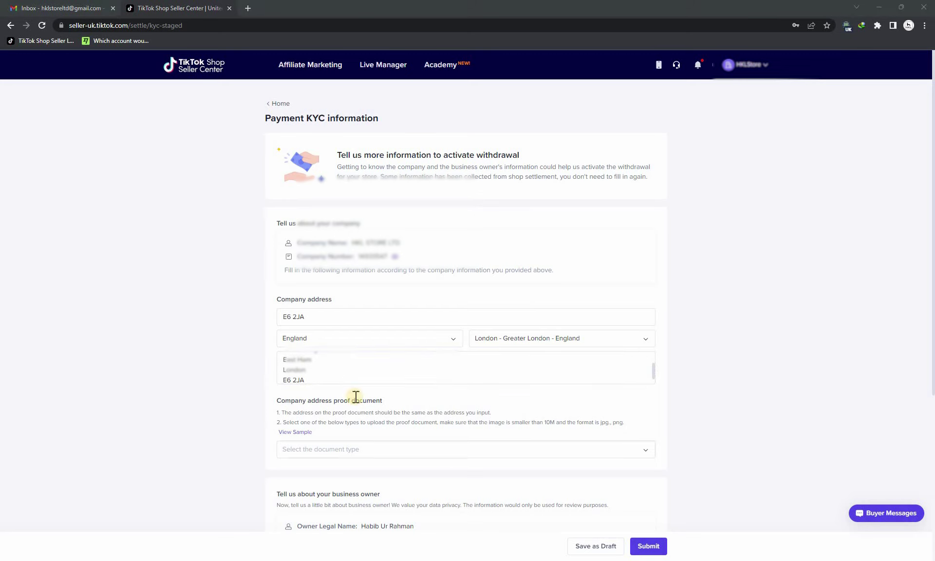
{"action": "left_click", "coordinate": [343, 370]}
{"action": "scroll", "coordinate": [323, 369], "scroll_direction": "up", "scroll_amount": 2}
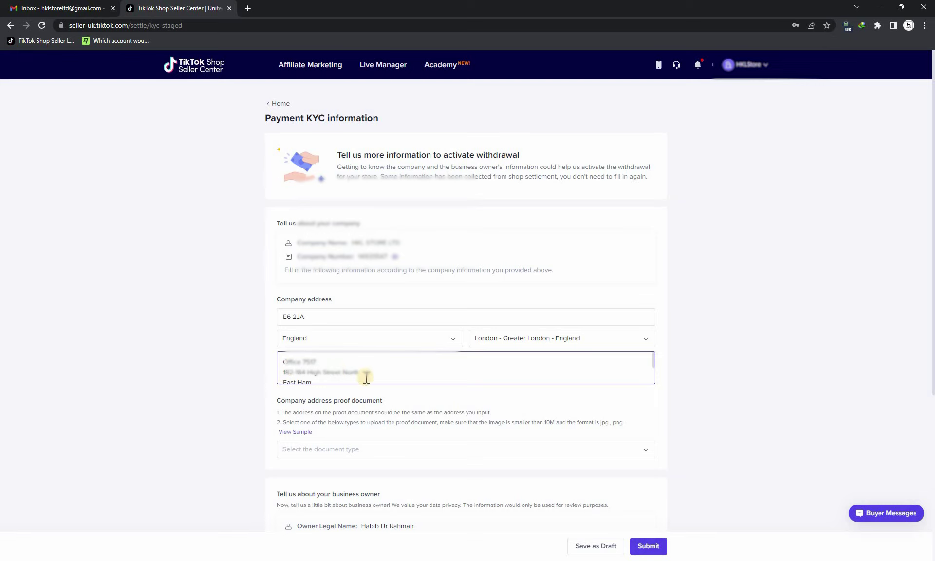
{"action": "scroll", "coordinate": [390, 379], "scroll_direction": "down", "scroll_amount": 1}
{"action": "scroll", "coordinate": [390, 379], "scroll_direction": "down", "scroll_amount": 2}
{"action": "left_click", "coordinate": [234, 367]}
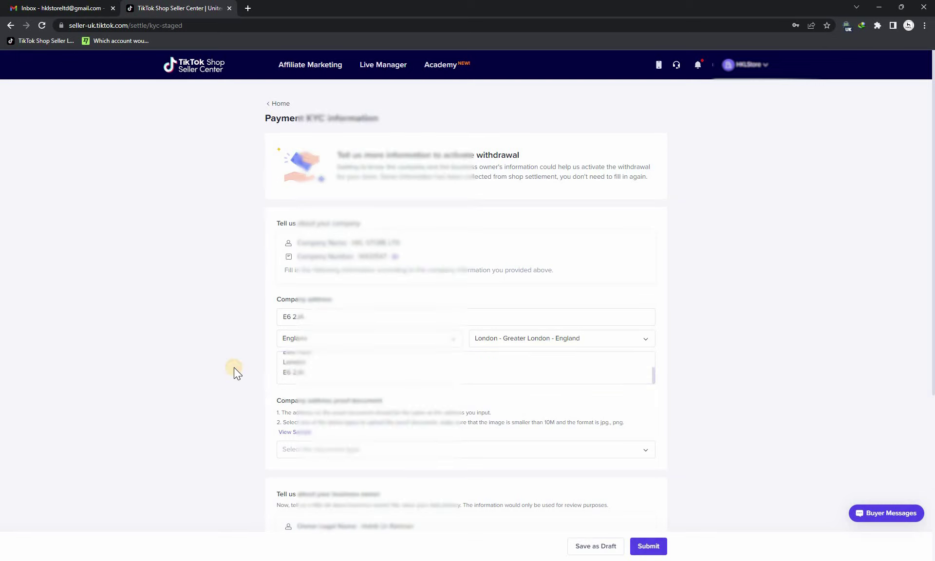
{"action": "scroll", "coordinate": [234, 367], "scroll_direction": "down", "scroll_amount": 1}
{"action": "scroll", "coordinate": [233, 369], "scroll_direction": "down", "scroll_amount": 2}
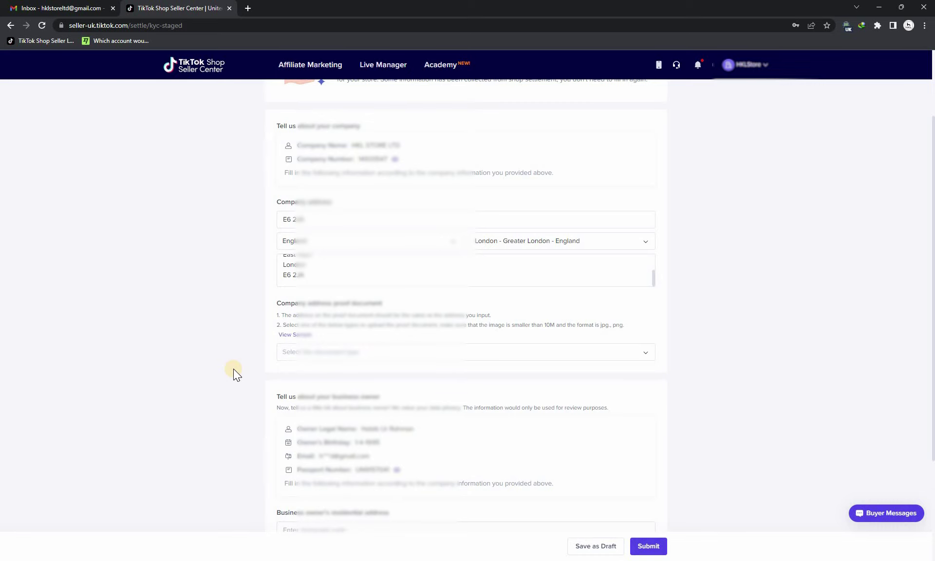
{"action": "scroll", "coordinate": [233, 370], "scroll_direction": "down", "scroll_amount": 1}
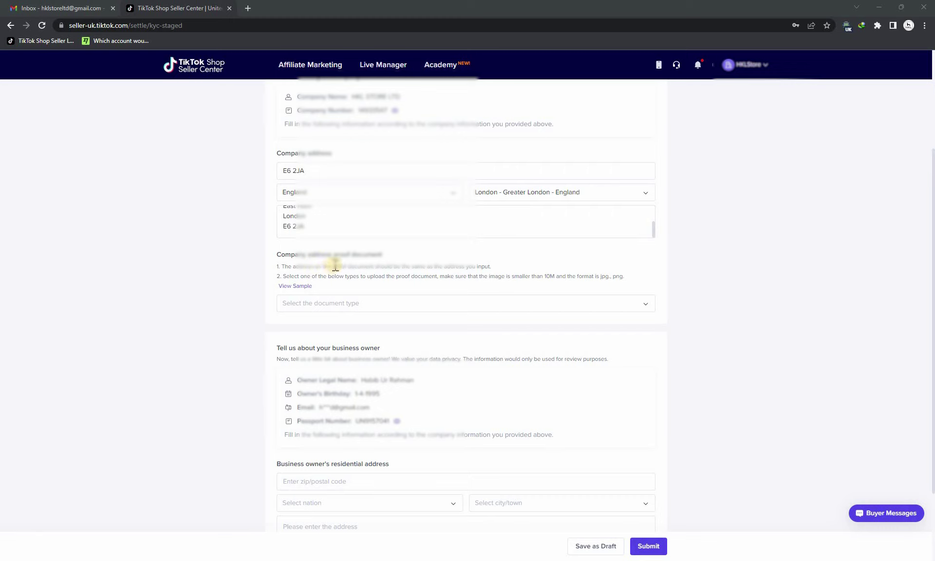
Step: Upload a Government issued letter as the company address proof
{"action": "left_click", "coordinate": [366, 309]}
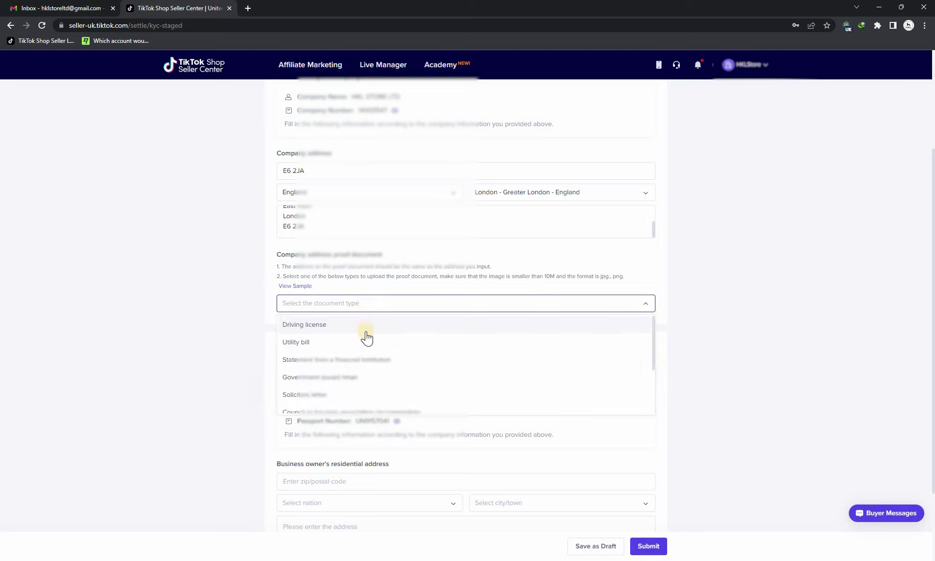
{"action": "left_click", "coordinate": [359, 378]}
{"action": "left_click", "coordinate": [328, 369]}
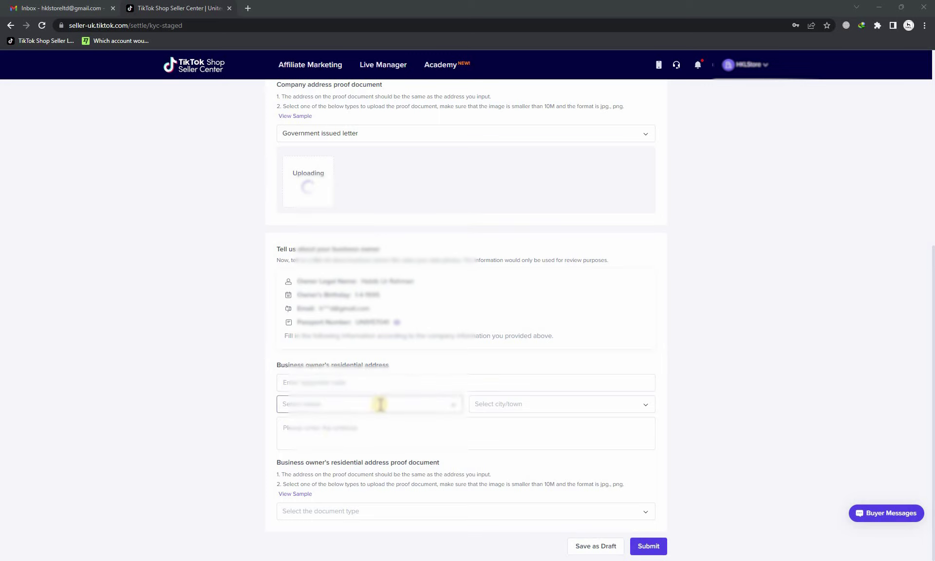
Step: Paste the owner's street address, choose England, and set city to London - Greater London - England
{"action": "left_click", "coordinate": [328, 431]}
{"action": "key", "text": "ctrl+v"}
{"action": "left_click", "coordinate": [340, 408]}
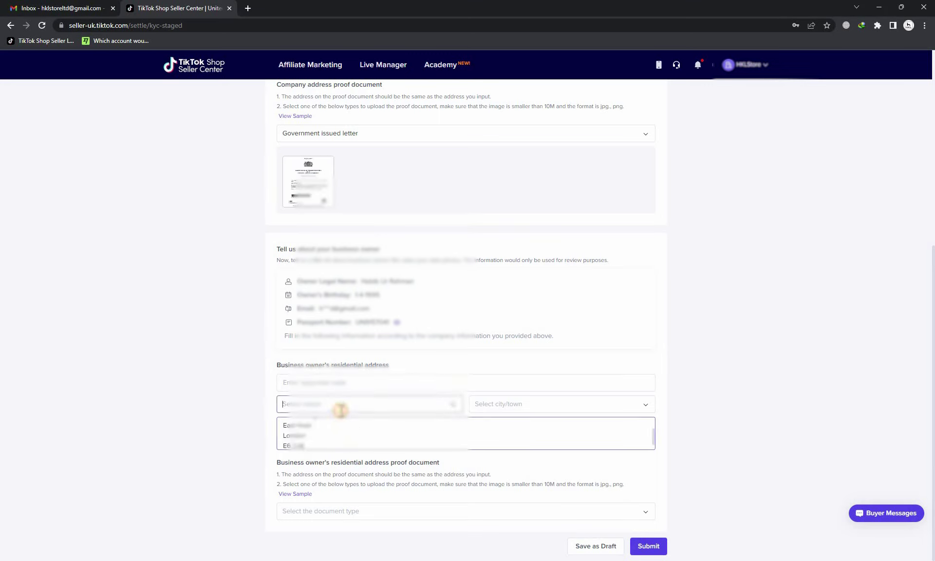
{"action": "left_click", "coordinate": [341, 424]}
{"action": "left_click", "coordinate": [556, 407]}
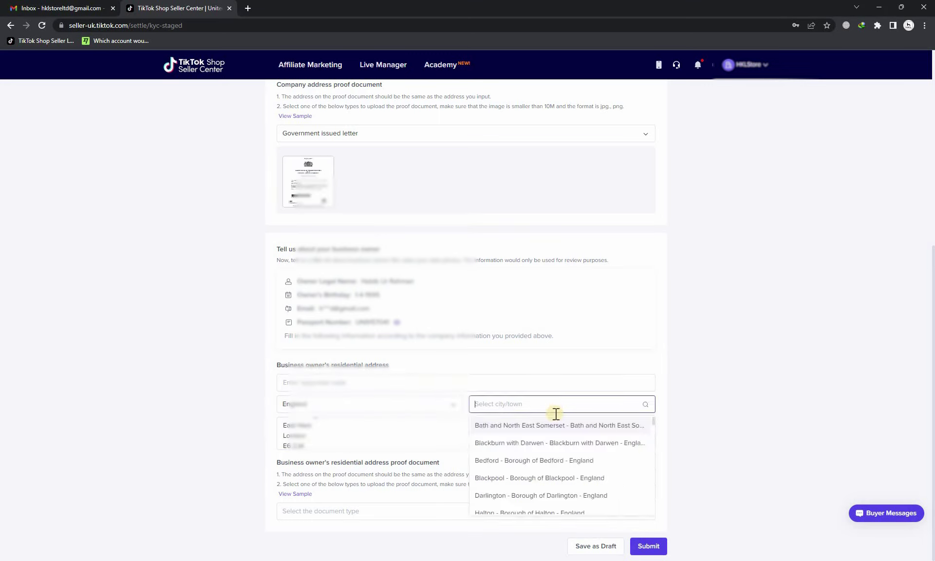
{"action": "scroll", "coordinate": [555, 448], "scroll_direction": "down", "scroll_amount": 5}
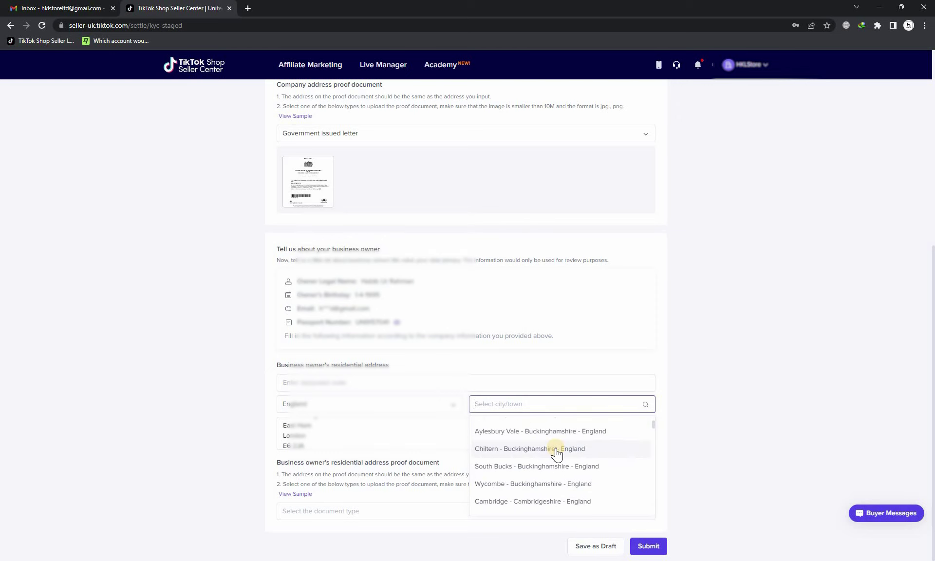
{"action": "scroll", "coordinate": [556, 453], "scroll_direction": "down", "scroll_amount": 5}
{"action": "scroll", "coordinate": [557, 454], "scroll_direction": "down", "scroll_amount": 1}
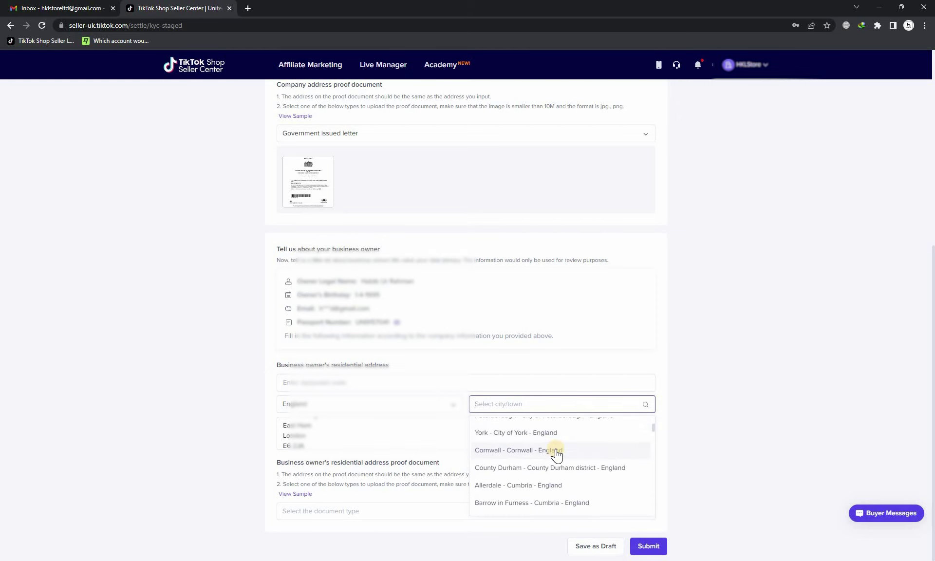
{"action": "scroll", "coordinate": [557, 453], "scroll_direction": "down", "scroll_amount": 3}
{"action": "scroll", "coordinate": [555, 476], "scroll_direction": "down", "scroll_amount": 2}
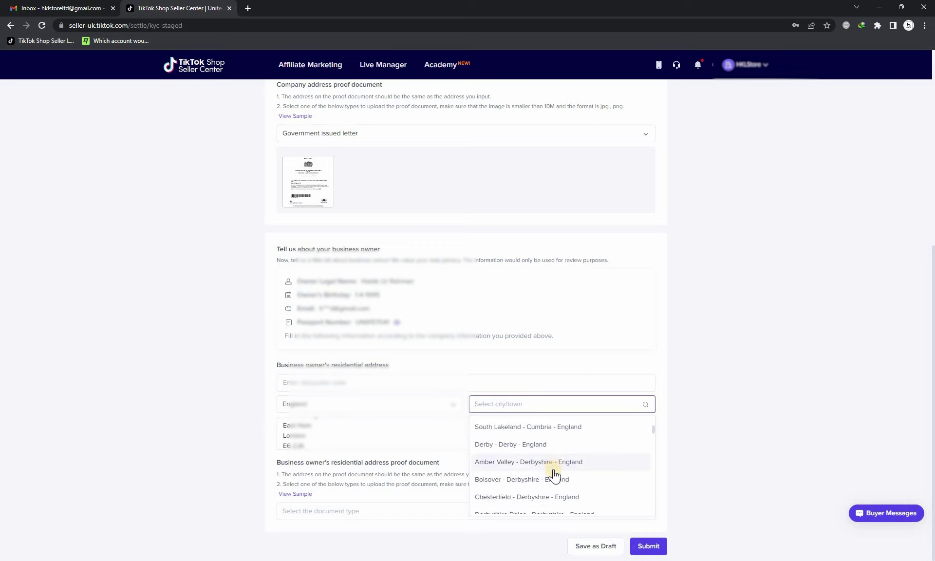
{"action": "scroll", "coordinate": [555, 475], "scroll_direction": "down", "scroll_amount": 5}
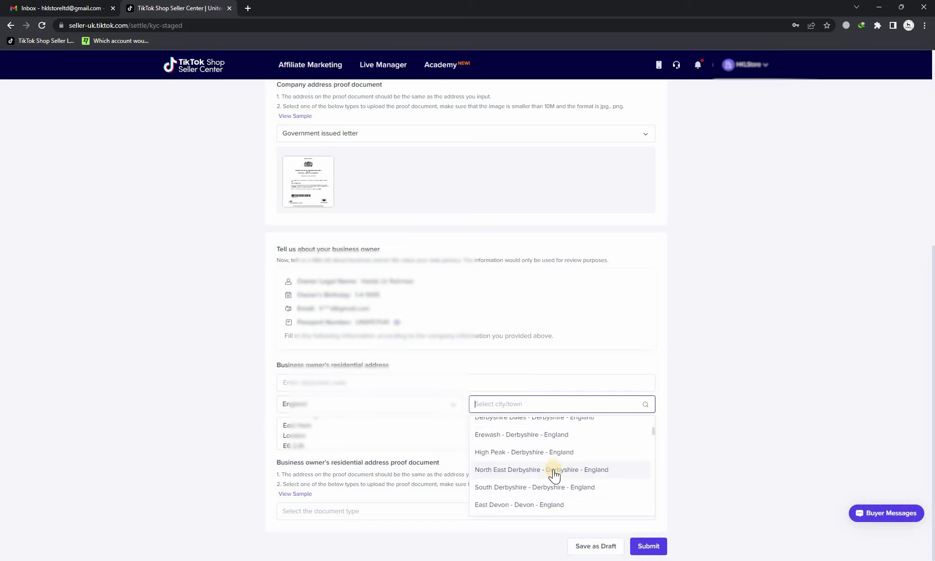
{"action": "scroll", "coordinate": [554, 475], "scroll_direction": "down", "scroll_amount": 12}
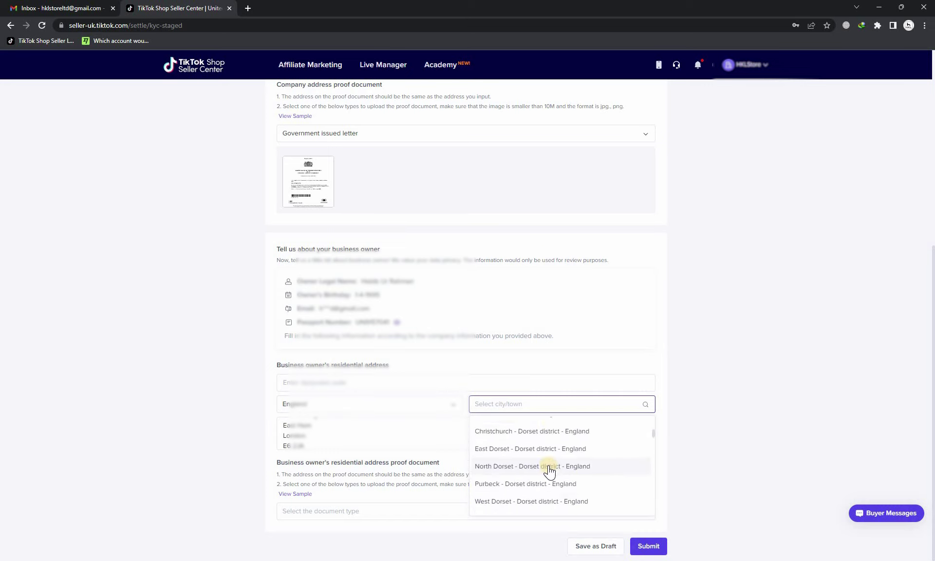
{"action": "scroll", "coordinate": [549, 470], "scroll_direction": "down", "scroll_amount": 10}
{"action": "scroll", "coordinate": [548, 469], "scroll_direction": "down", "scroll_amount": 5}
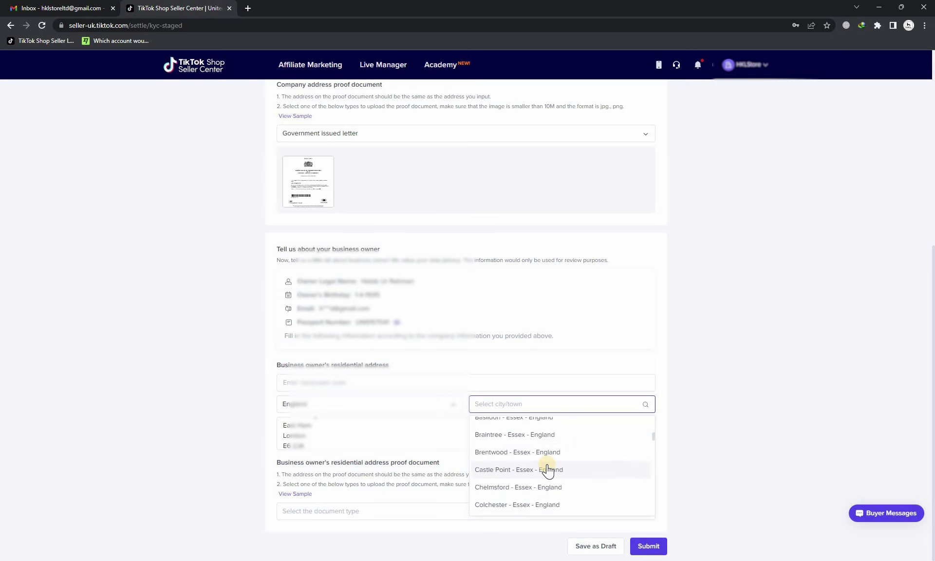
{"action": "scroll", "coordinate": [548, 469], "scroll_direction": "down", "scroll_amount": 5}
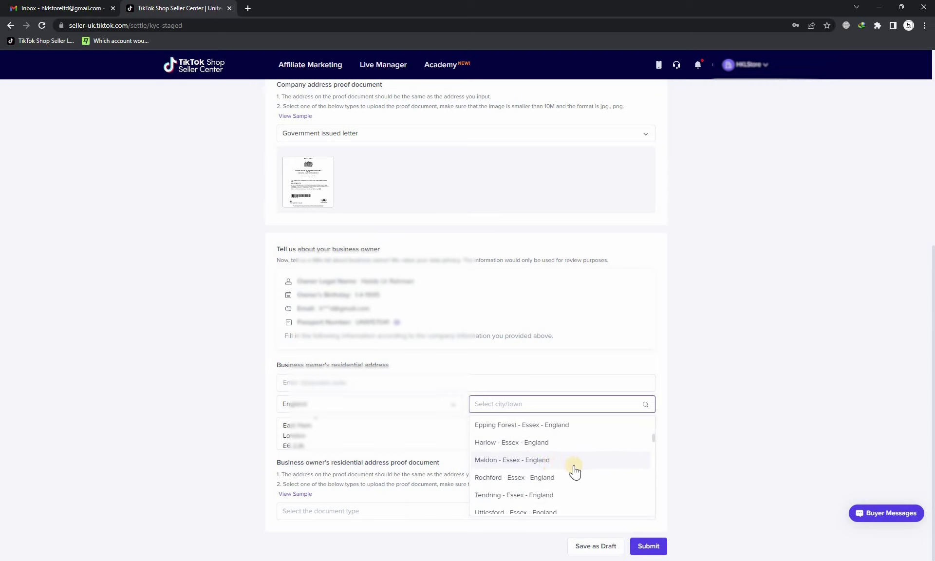
{"action": "scroll", "coordinate": [570, 473], "scroll_direction": "down", "scroll_amount": 7}
{"action": "scroll", "coordinate": [571, 474], "scroll_direction": "down", "scroll_amount": 5}
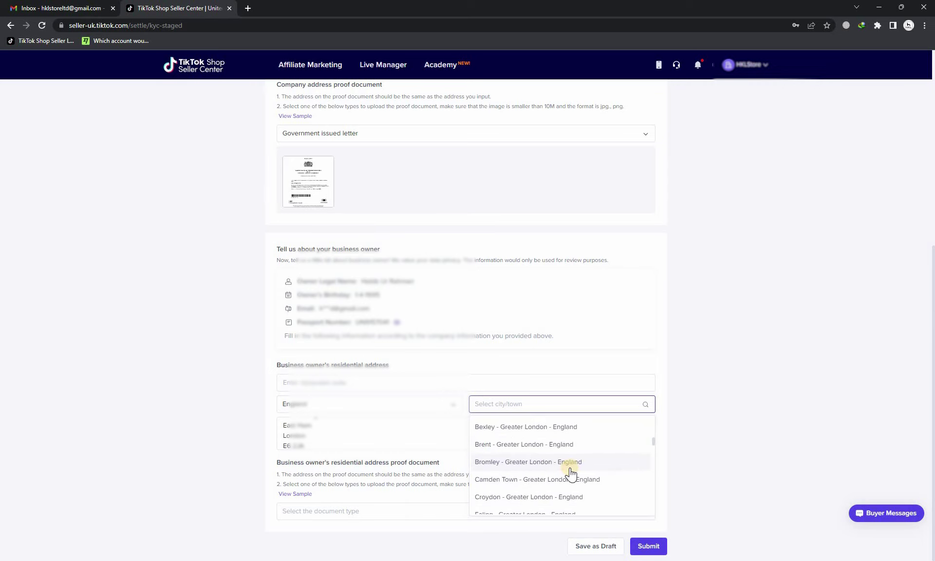
{"action": "scroll", "coordinate": [570, 474], "scroll_direction": "down", "scroll_amount": 10}
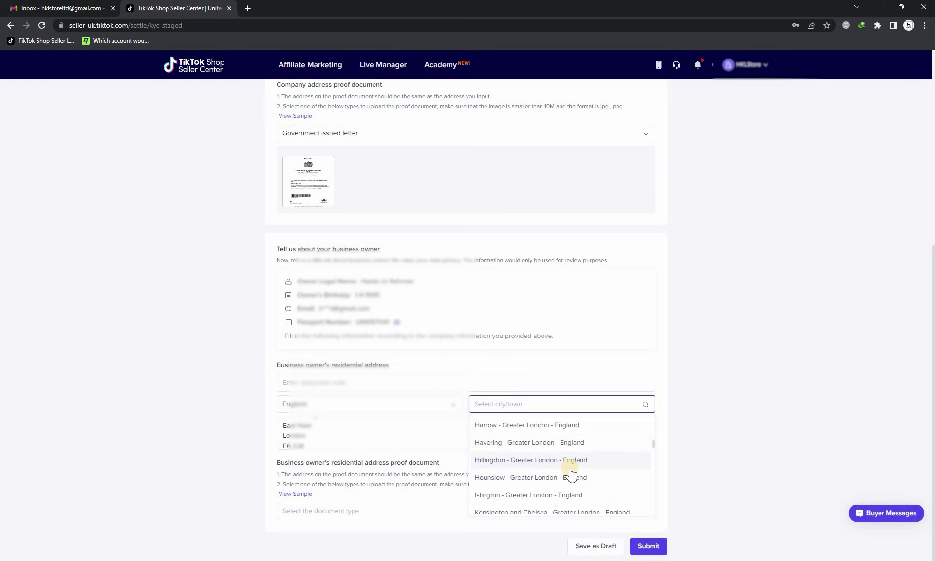
{"action": "type", "text": "london"}
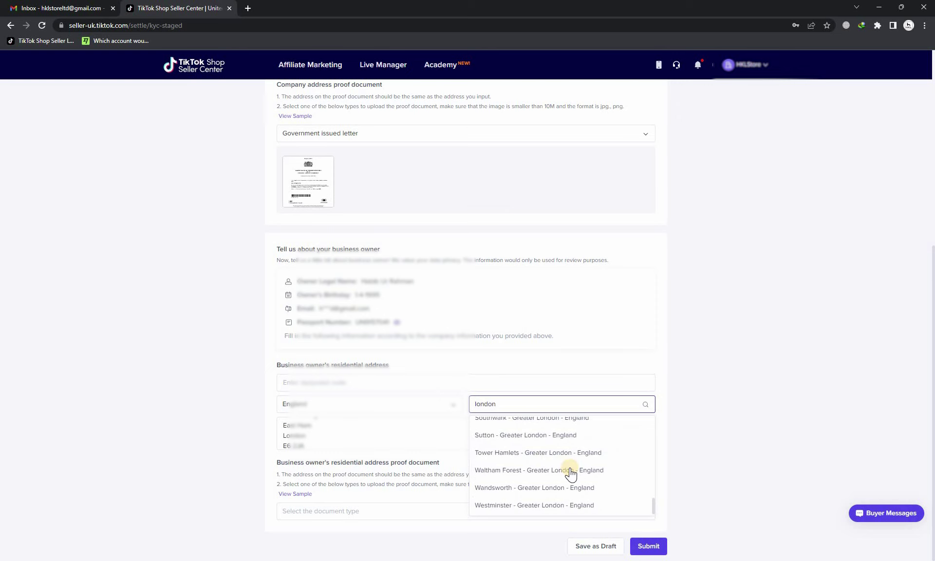
{"action": "scroll", "coordinate": [565, 472], "scroll_direction": "up", "scroll_amount": 5}
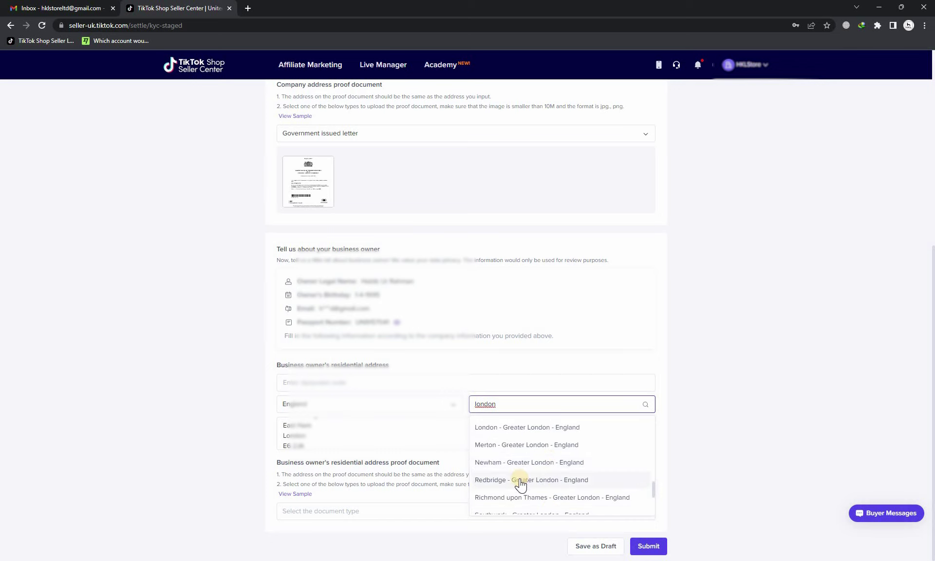
{"action": "left_click", "coordinate": [536, 428]}
{"action": "left_click", "coordinate": [363, 382]}
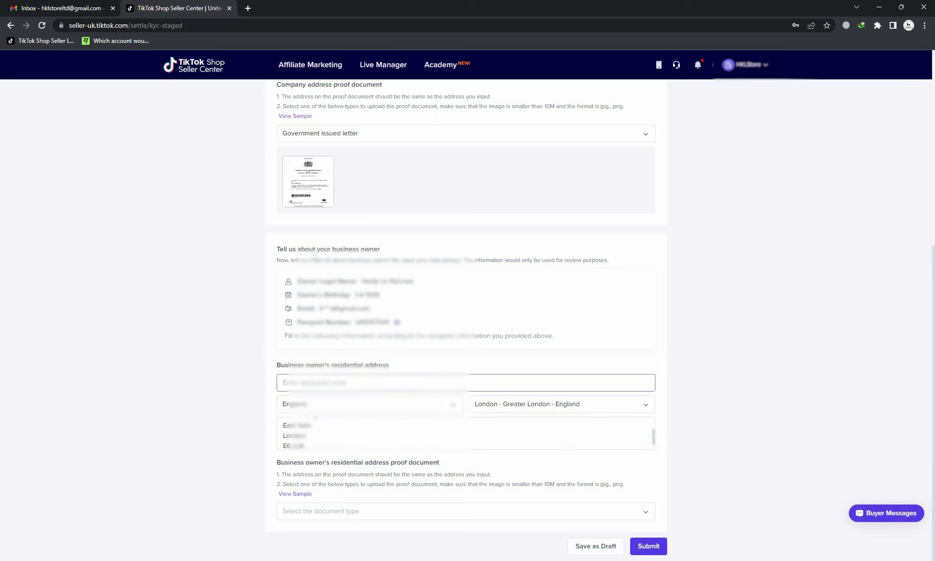
Step: Paste the owner's postcode into the residential address
{"action": "left_click", "coordinate": [909, 26]}
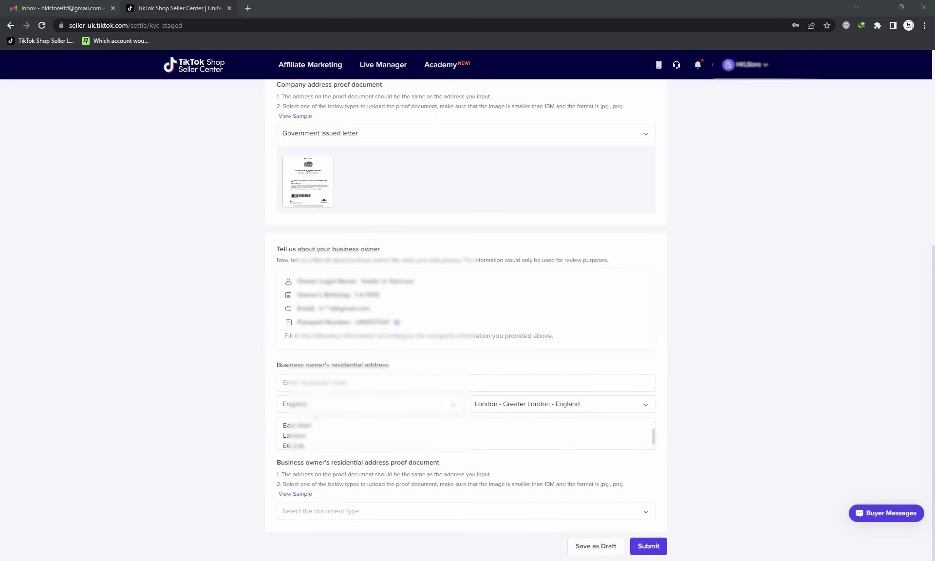
{"action": "left_click", "coordinate": [328, 383]}
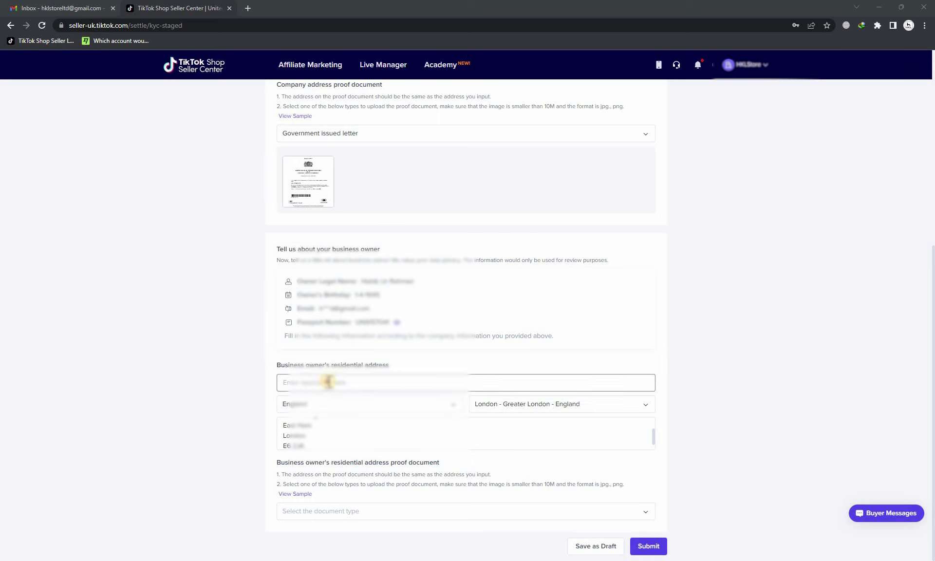
{"action": "key", "text": "ctrl+v"}
{"action": "left_click", "coordinate": [235, 373]}
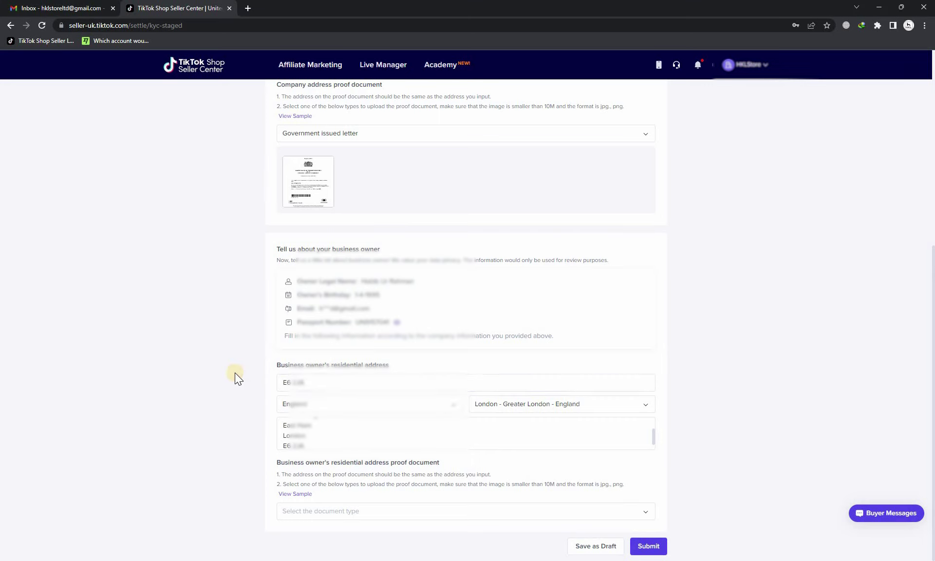
Step: Attach a Statement from a financial institution as the owner's address proof
{"action": "left_click", "coordinate": [361, 515]}
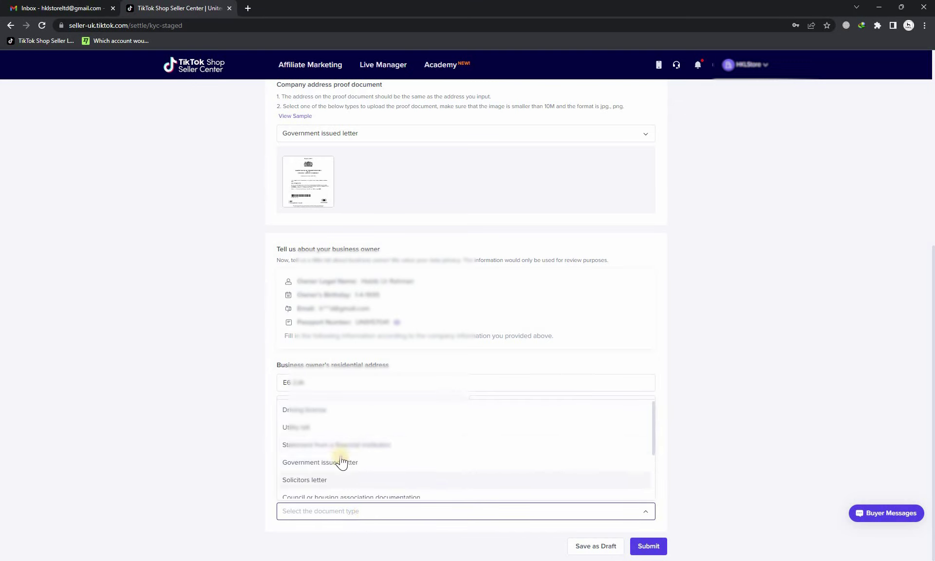
{"action": "left_click", "coordinate": [380, 445]}
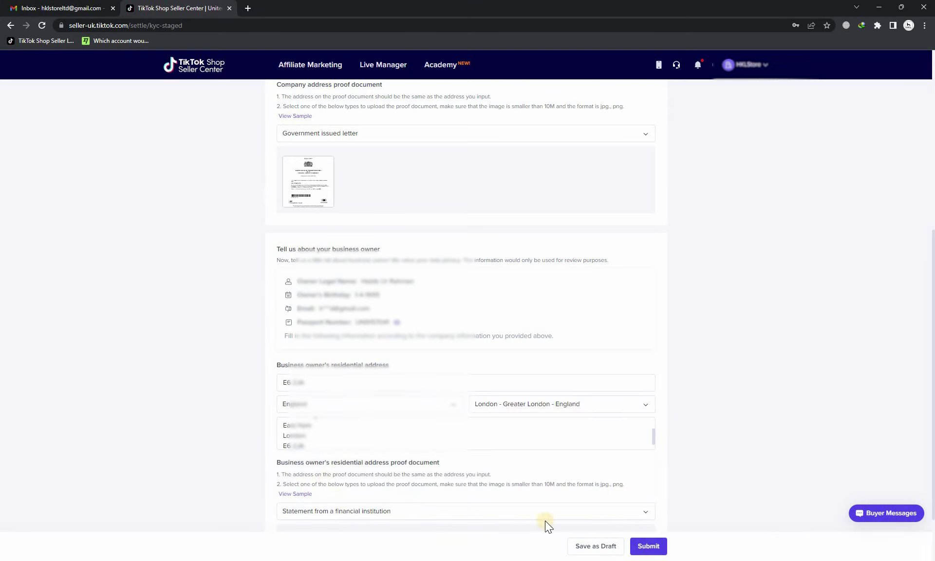
{"action": "scroll", "coordinate": [738, 475], "scroll_direction": "down", "scroll_amount": 2}
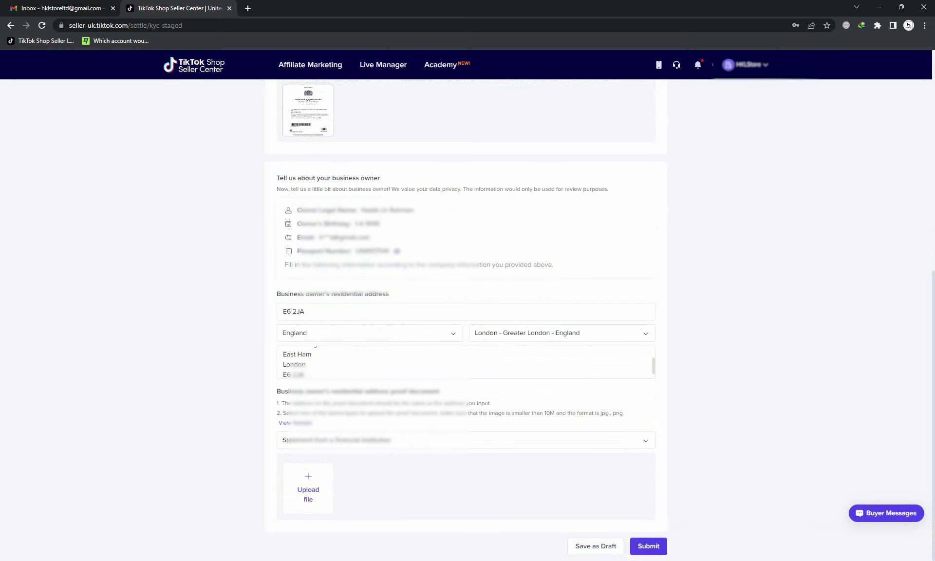
{"action": "left_click", "coordinate": [908, 25]}
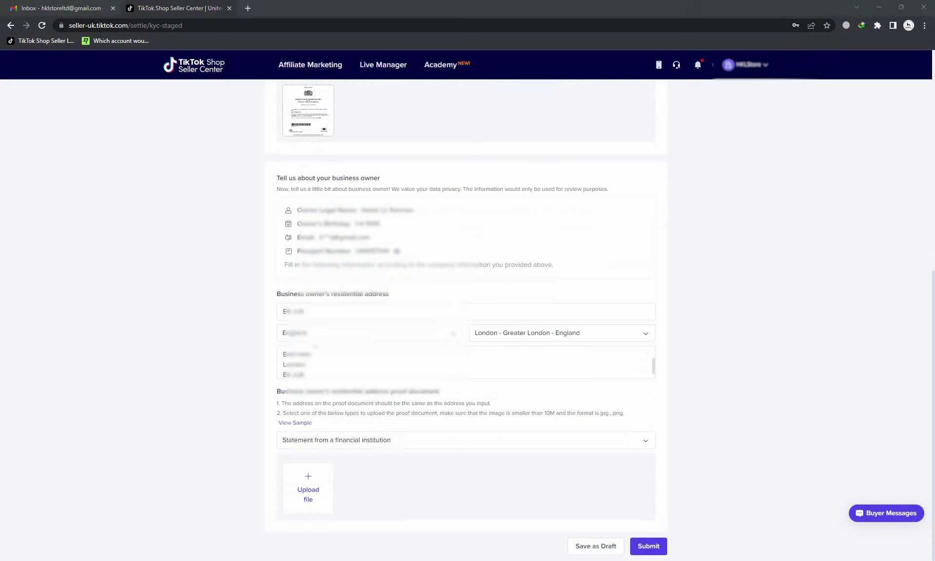
{"action": "left_click_drag", "start_coordinate": [203, 347], "coordinate": [301, 480]}
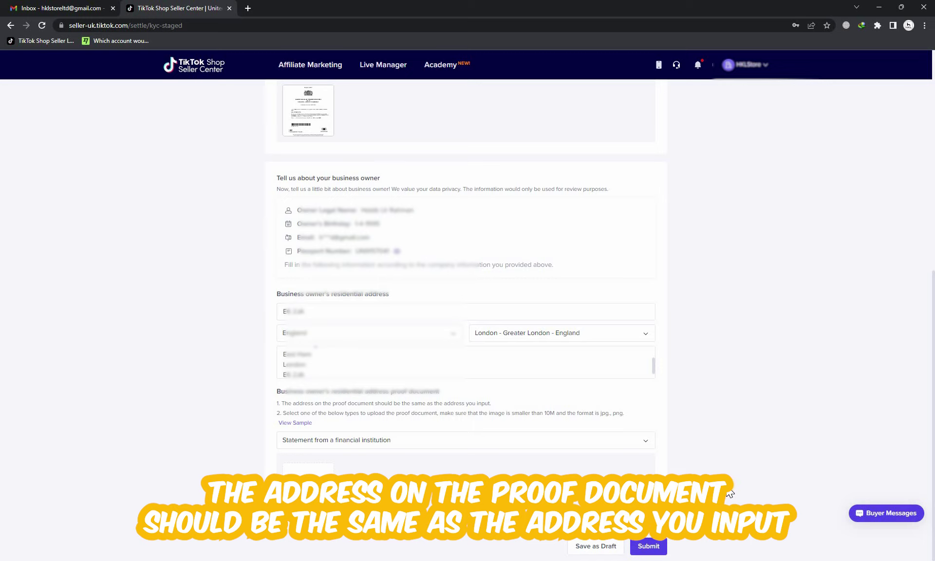
Step: Once the statement image has loaded, submit the completed Payment KYC form
{"action": "left_click", "coordinate": [701, 331]}
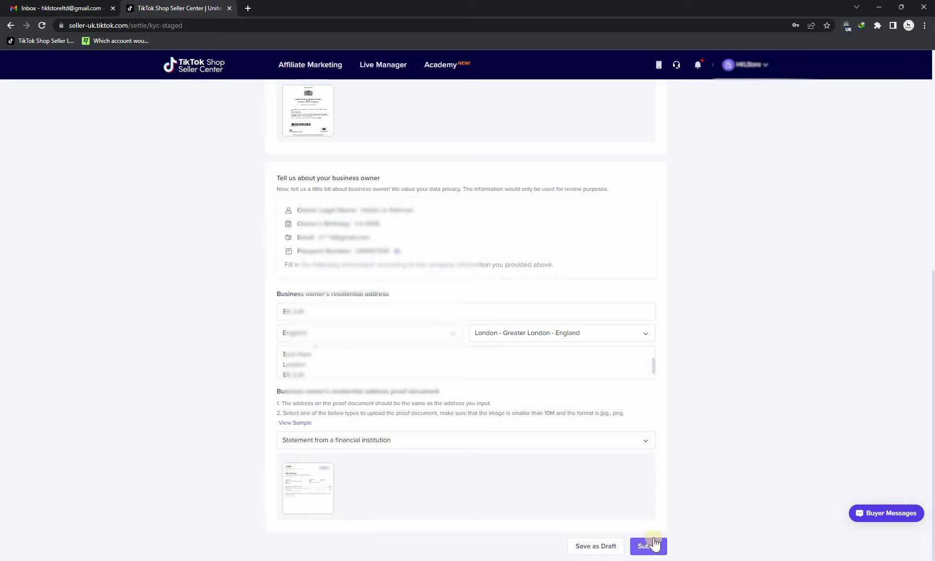
{"action": "left_click", "coordinate": [717, 467]}
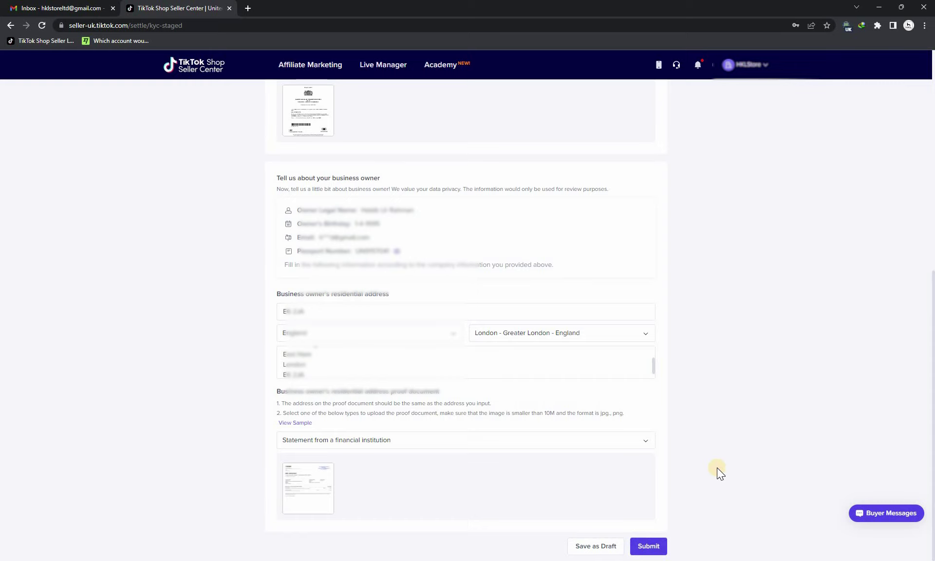
{"action": "left_click", "coordinate": [650, 548]}
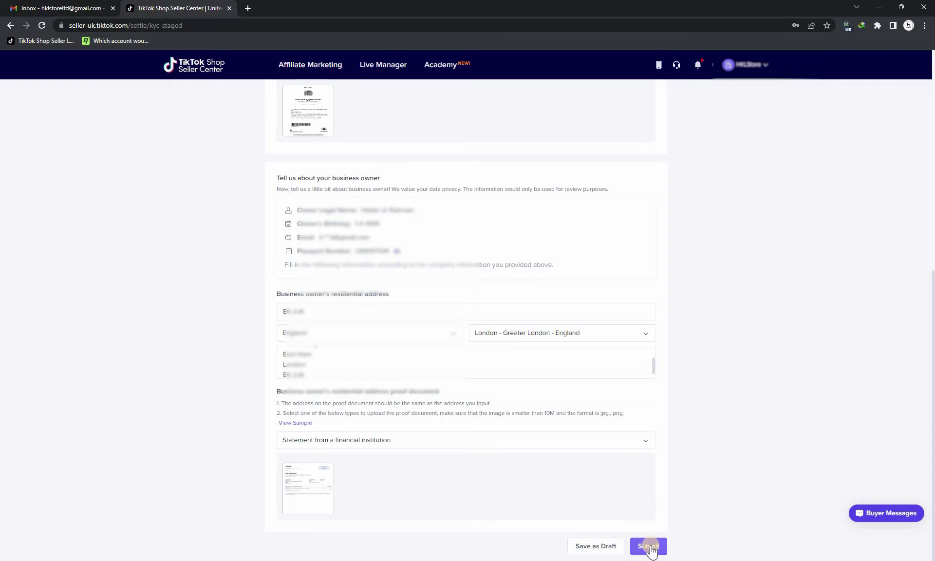